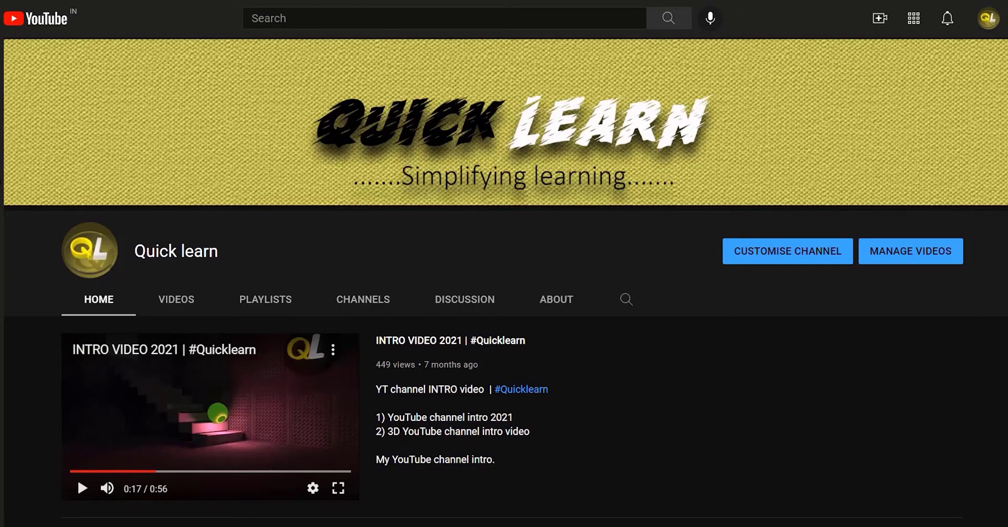
{"action": "scroll", "coordinate": [506, 277], "scroll_direction": "down", "scroll_amount": 2}
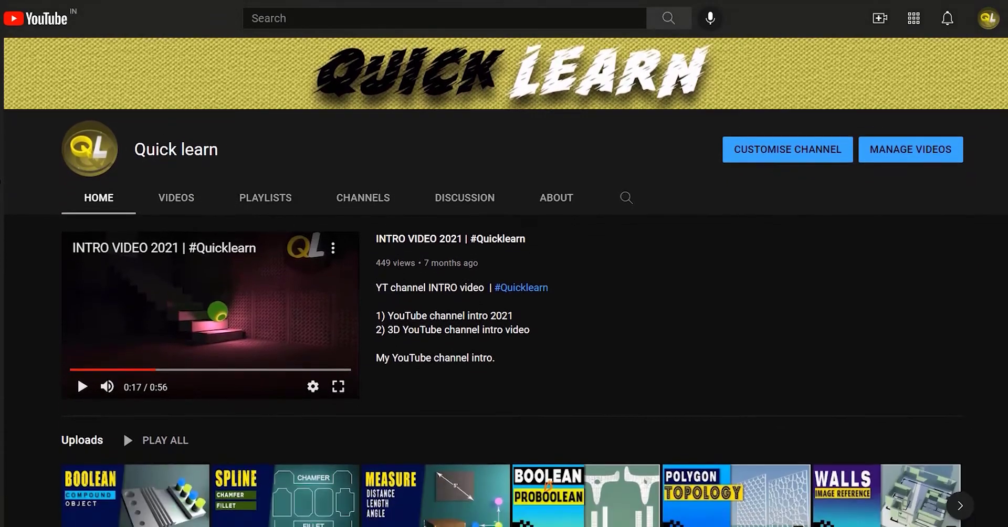
{"action": "scroll", "coordinate": [506, 277], "scroll_direction": "down", "scroll_amount": 5}
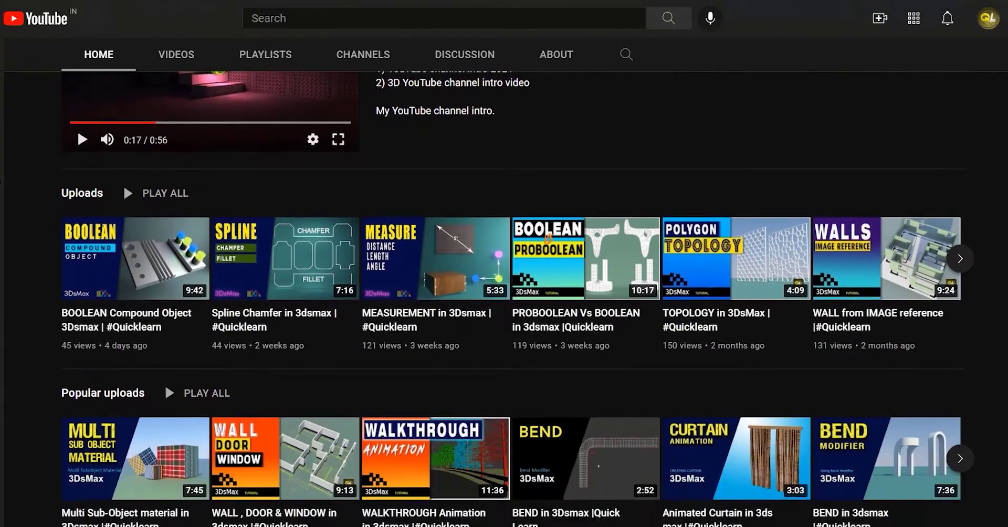
{"action": "scroll", "coordinate": [506, 277], "scroll_direction": "down", "scroll_amount": 3}
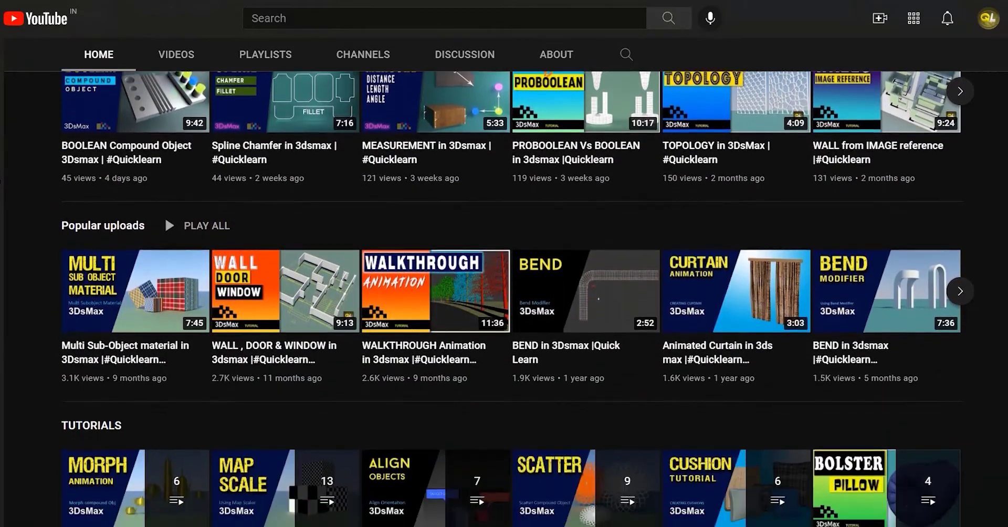
{"action": "scroll", "coordinate": [506, 277], "scroll_direction": "down", "scroll_amount": 2}
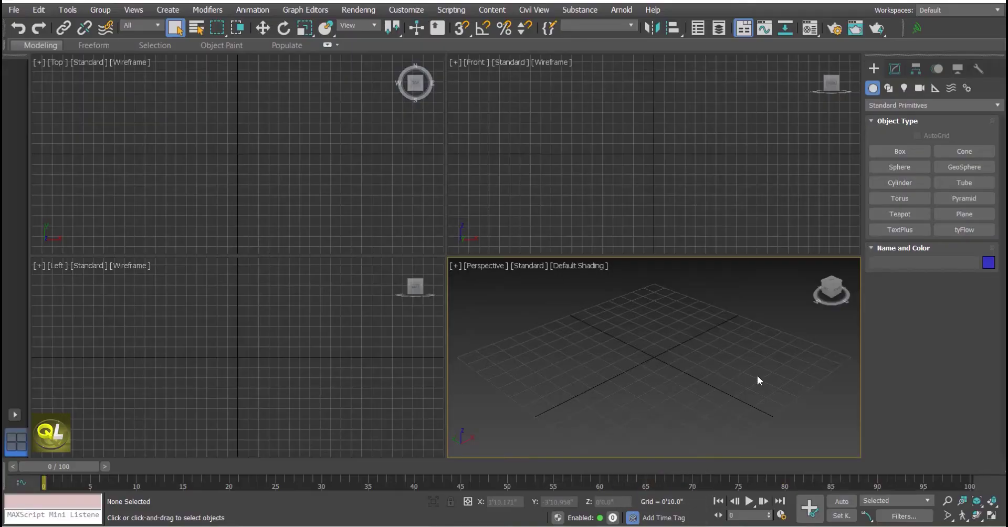
Step: Examine the tub.jpg reference image in the photo viewer and minimize it
{"action": "key", "text": "alt+Tab"}
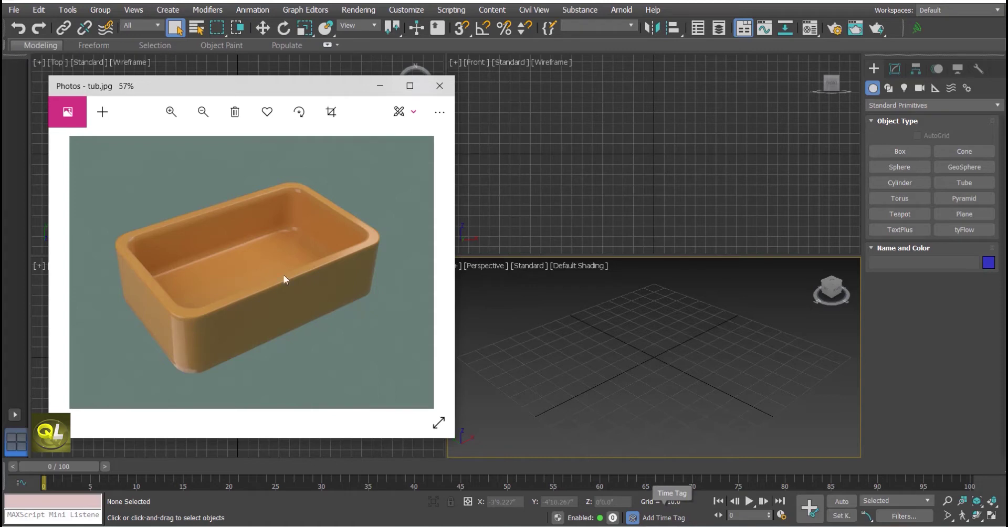
{"action": "left_click", "coordinate": [379, 87]}
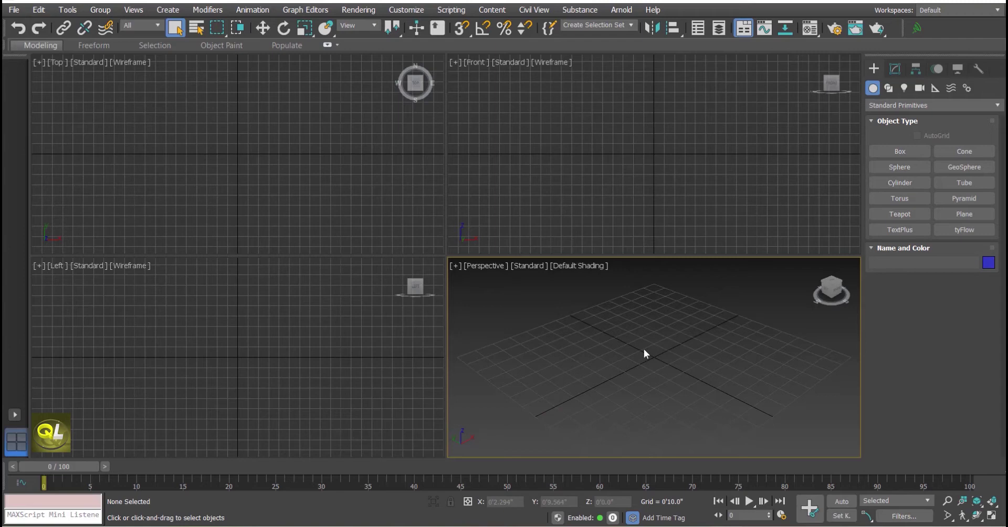
Step: Draw an open Line spline with six vertices around the grid centre in the Perspective view
{"action": "left_click", "coordinate": [888, 88]}
{"action": "left_click", "coordinate": [892, 169]}
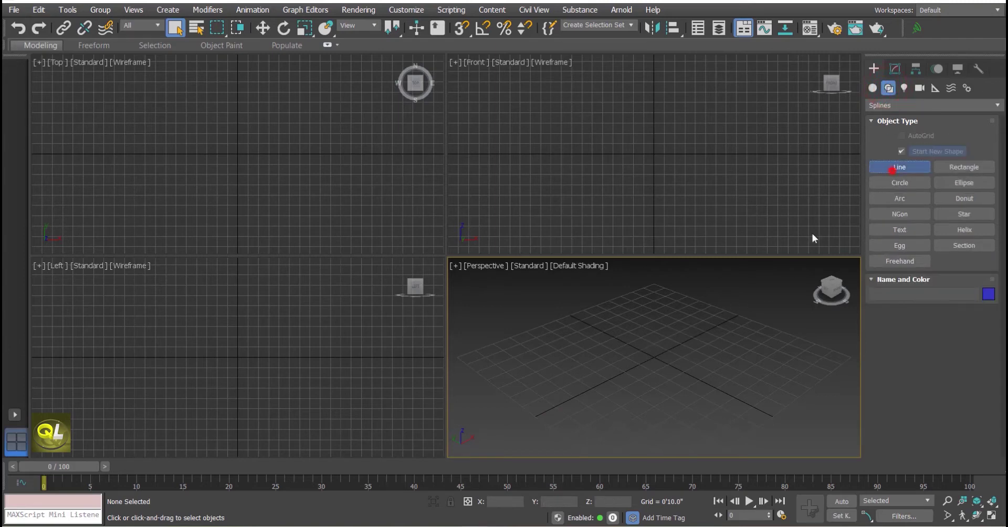
{"action": "left_click", "coordinate": [520, 374]}
{"action": "left_click", "coordinate": [612, 419]}
{"action": "left_click", "coordinate": [724, 417]}
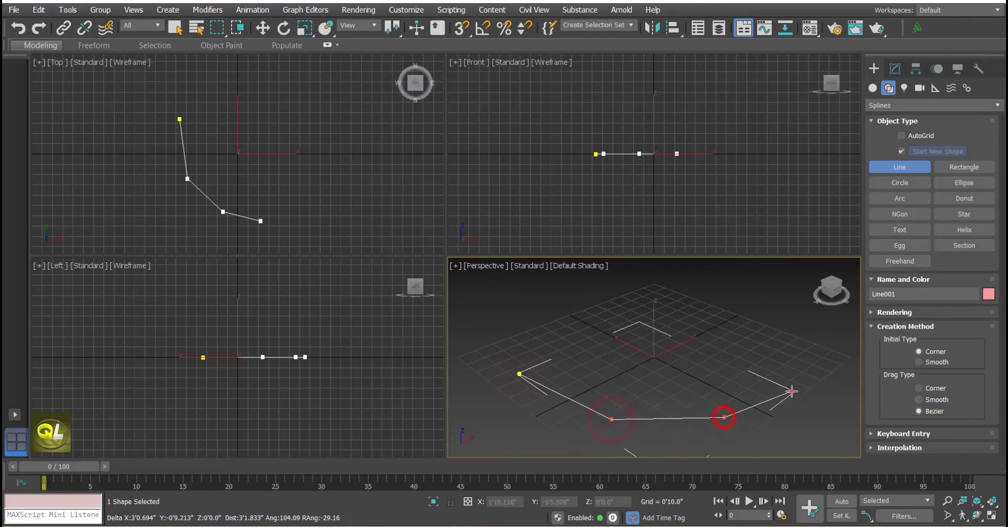
{"action": "left_click", "coordinate": [791, 392]}
{"action": "left_click", "coordinate": [771, 315]}
{"action": "left_click", "coordinate": [715, 298]}
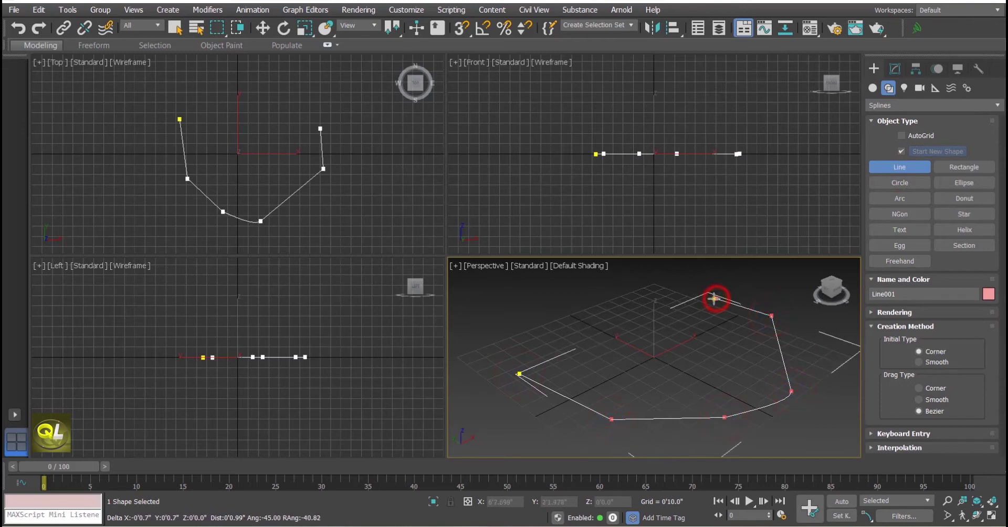
{"action": "right_click", "coordinate": [714, 299]}
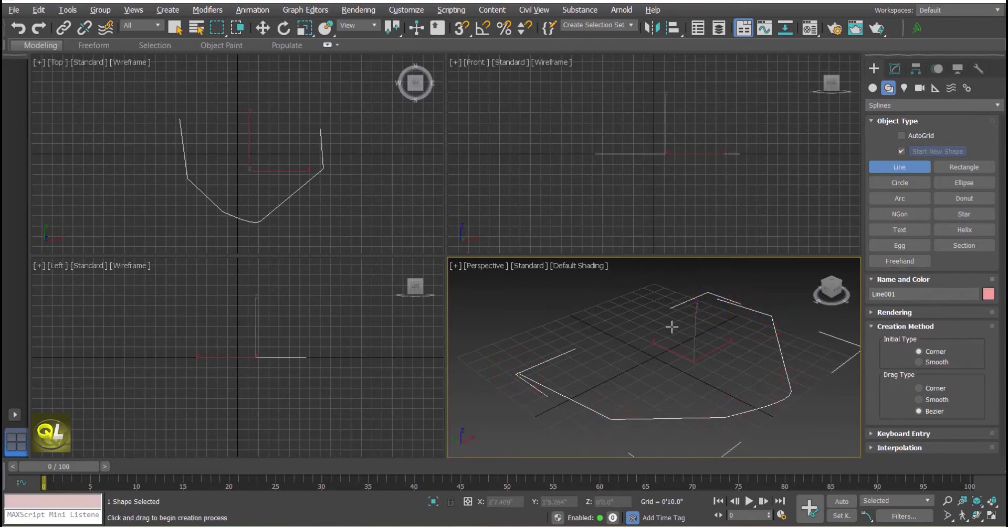
Step: Maximize the Perspective view and clone the line upward along Z as 3 copies spaced about 1'9.5" apart
{"action": "key", "text": "alt+w"}
{"action": "left_click", "coordinate": [264, 29]}
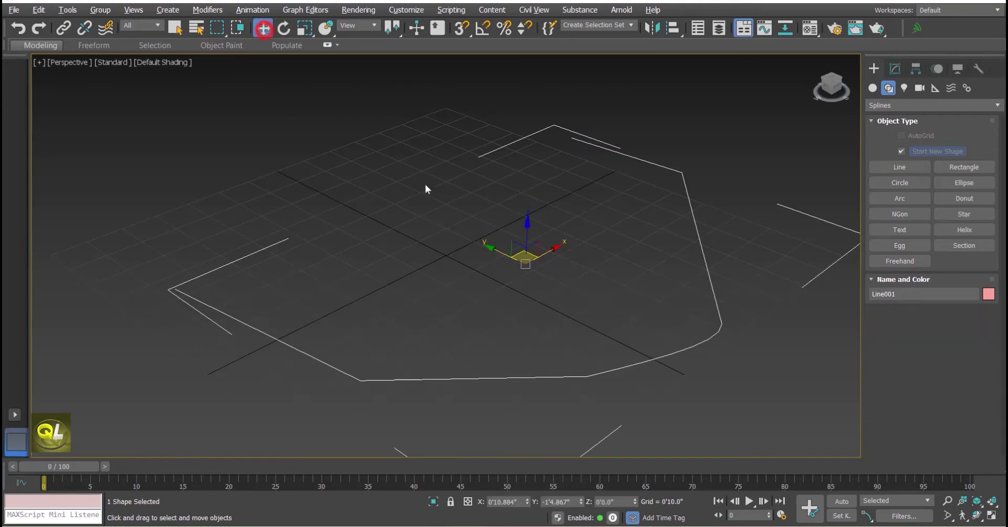
{"action": "middle_click_drag", "start_coordinate": [425, 184], "coordinate": [445, 227]}
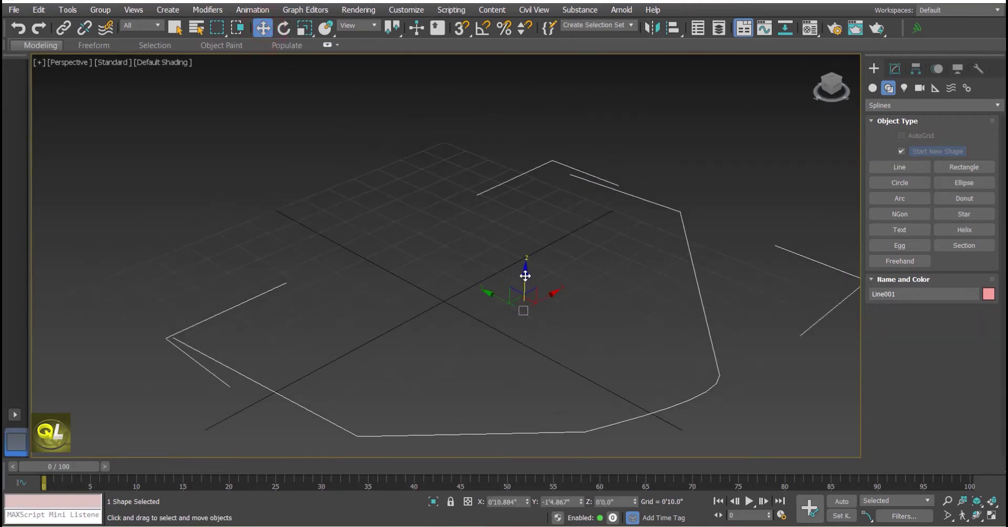
{"action": "left_click_drag", "start_coordinate": [525, 276], "coordinate": [516, 200], "text": "shift"}
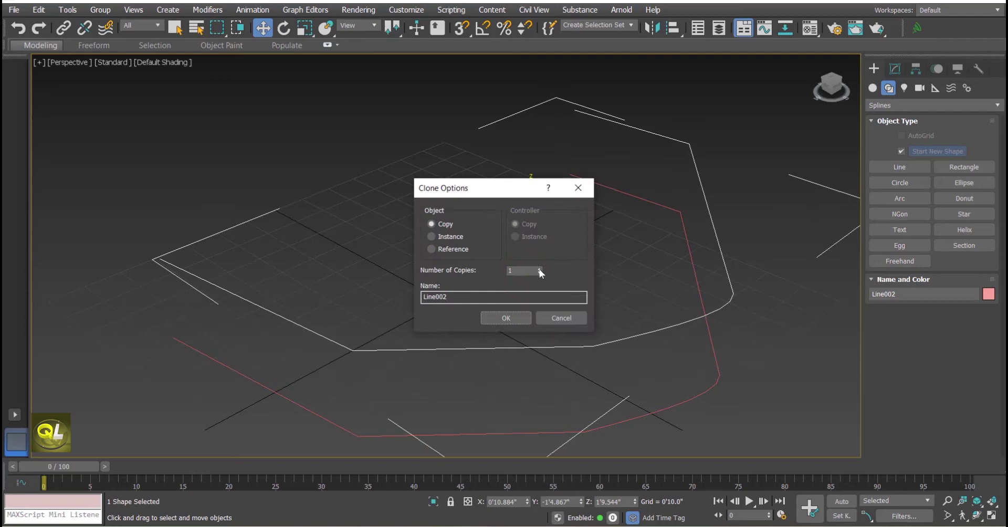
{"action": "left_click", "coordinate": [506, 317]}
{"action": "scroll", "coordinate": [525, 257], "scroll_direction": "down", "scroll_amount": 4}
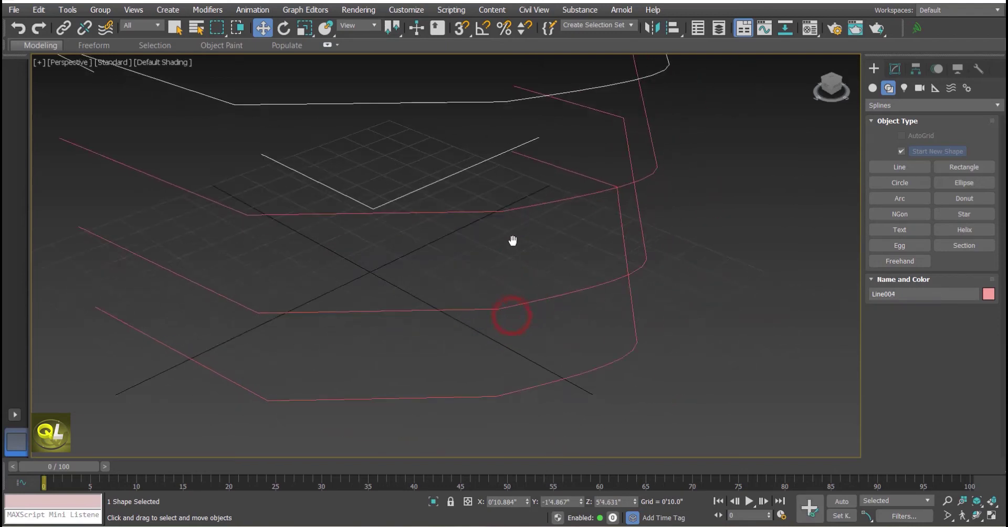
Step: Attach the three copied lines to the lowest line, one after another from bottom to top
{"action": "middle_click_drag", "start_coordinate": [515, 245], "coordinate": [655, 299], "text": "alt"}
{"action": "left_click", "coordinate": [662, 276]}
{"action": "left_click", "coordinate": [582, 310]}
{"action": "left_click", "coordinate": [895, 69]}
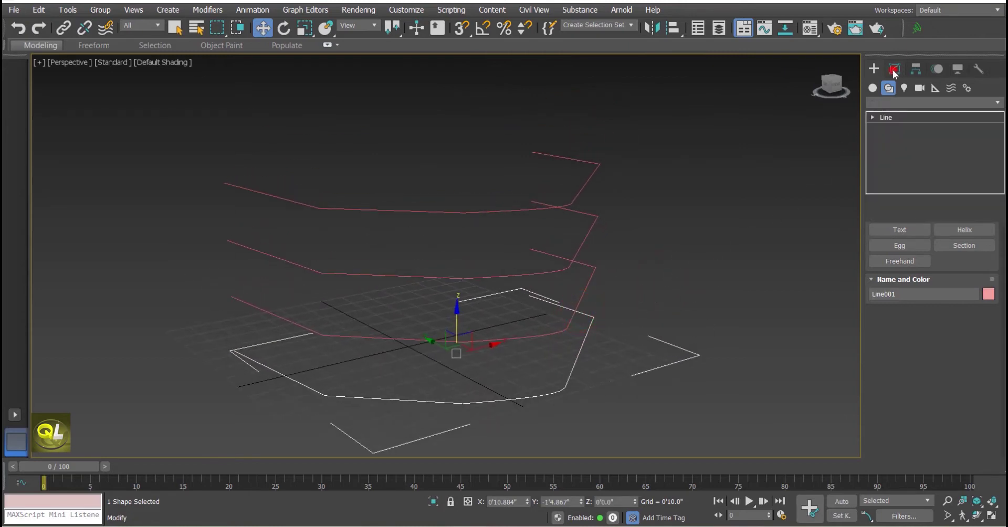
{"action": "left_click", "coordinate": [903, 347]}
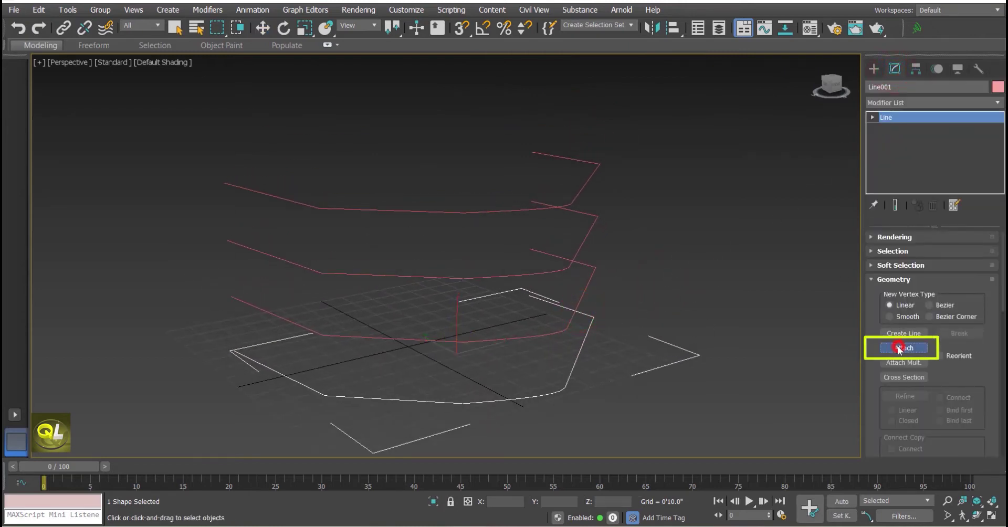
{"action": "left_click", "coordinate": [591, 280]}
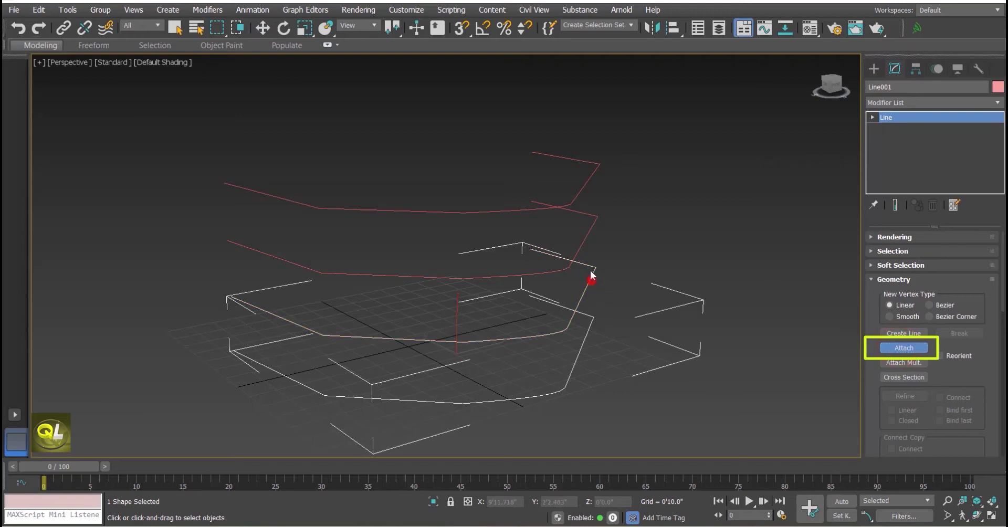
{"action": "left_click", "coordinate": [585, 238]}
{"action": "left_click", "coordinate": [588, 184]}
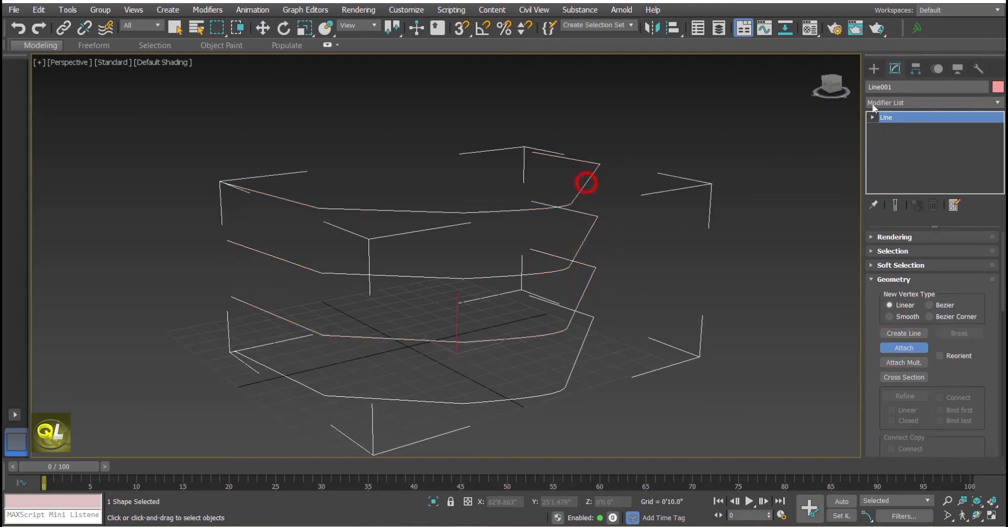
Step: Apply the Cross Section modifier to the attached line object, inspect the connected splines, and delete the object
{"action": "left_click", "coordinate": [874, 69]}
{"action": "middle_click_drag", "start_coordinate": [567, 233], "coordinate": [566, 215]}
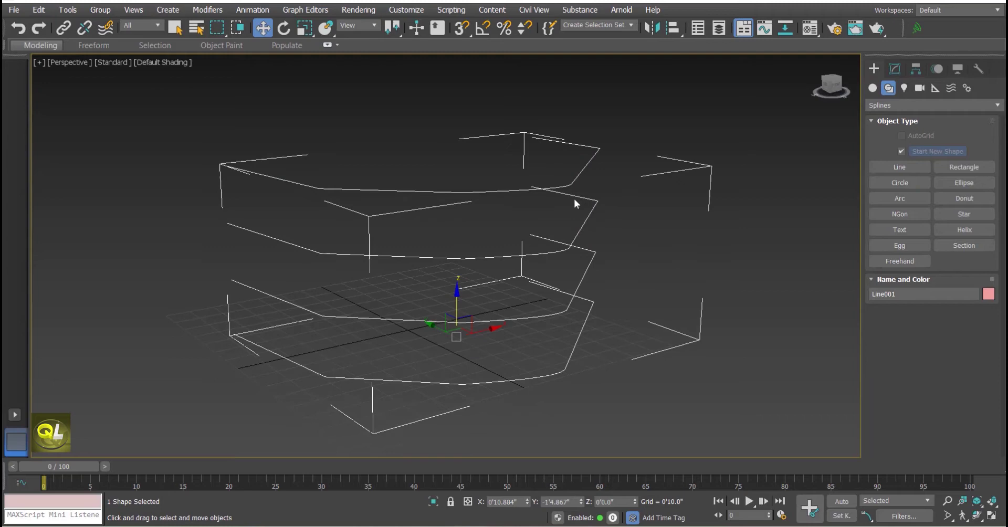
{"action": "left_click", "coordinate": [213, 11]}
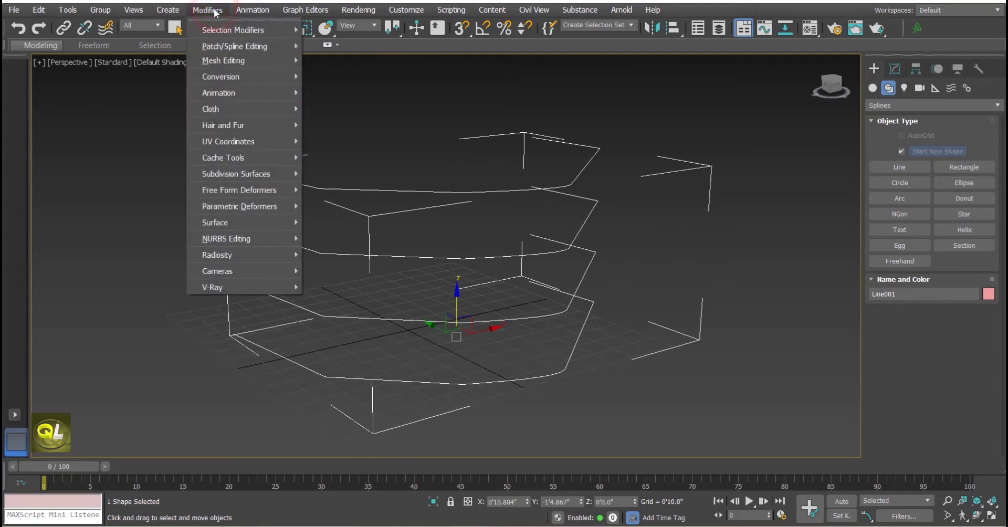
{"action": "mouse_move", "coordinate": [205, 49]}
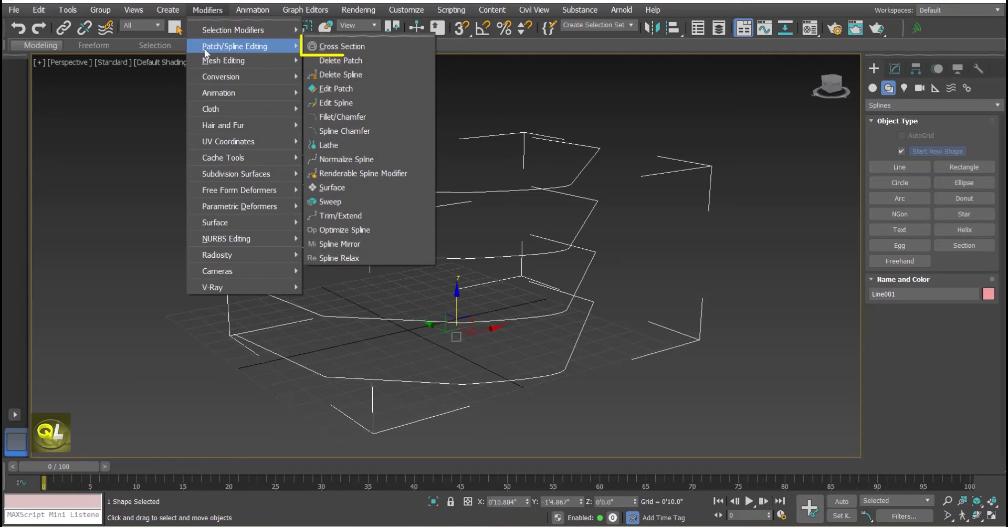
{"action": "left_click", "coordinate": [388, 52]}
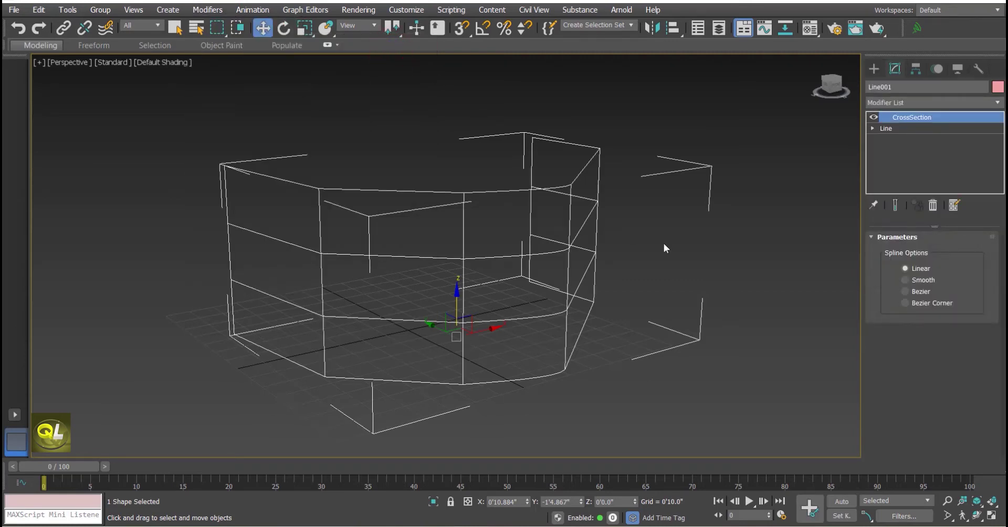
{"action": "mouse_move", "coordinate": [697, 277]}
{"action": "middle_mouse_down", "text": "alt"}
{"action": "mouse_move", "coordinate": [597, 315]}
{"action": "mouse_move", "coordinate": [625, 283]}
{"action": "mouse_move", "coordinate": [701, 281]}
{"action": "mouse_move", "coordinate": [712, 306]}
{"action": "mouse_move", "coordinate": [704, 287]}
{"action": "middle_mouse_up", "text": "alt"}
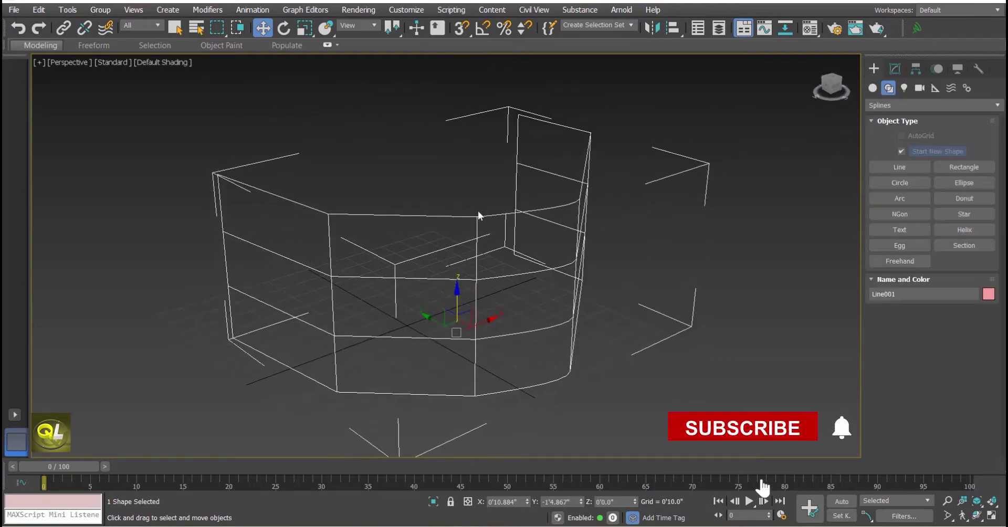
{"action": "key", "text": "Delete"}
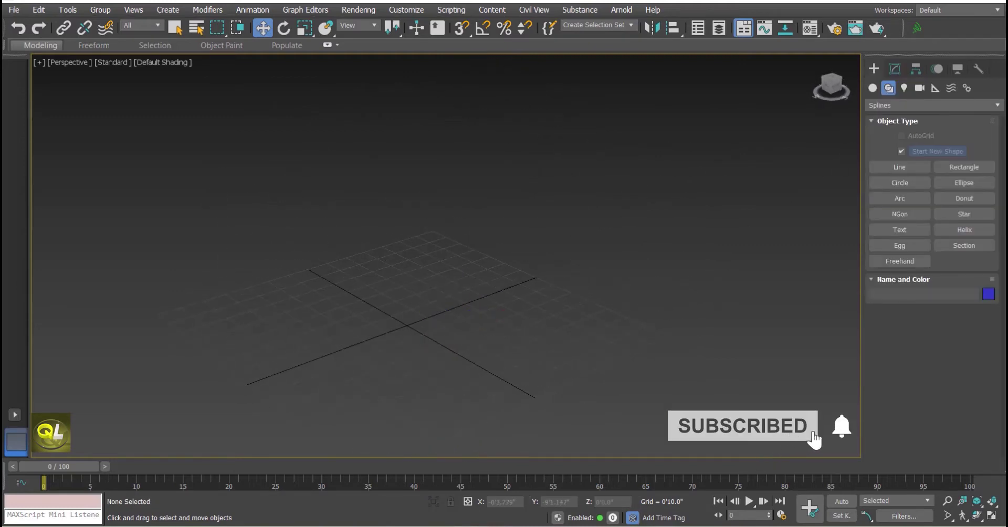
Step: Examine the tub.jpg and tub1.jpg reference images for the tub's outline profiles and close the viewer
{"action": "key", "text": "alt+Tab"}
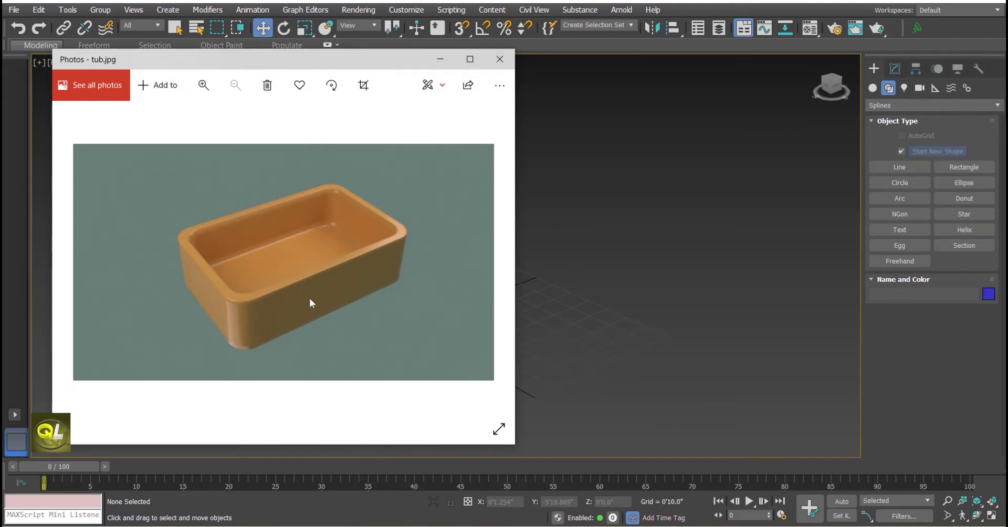
{"action": "left_click", "coordinate": [495, 255]}
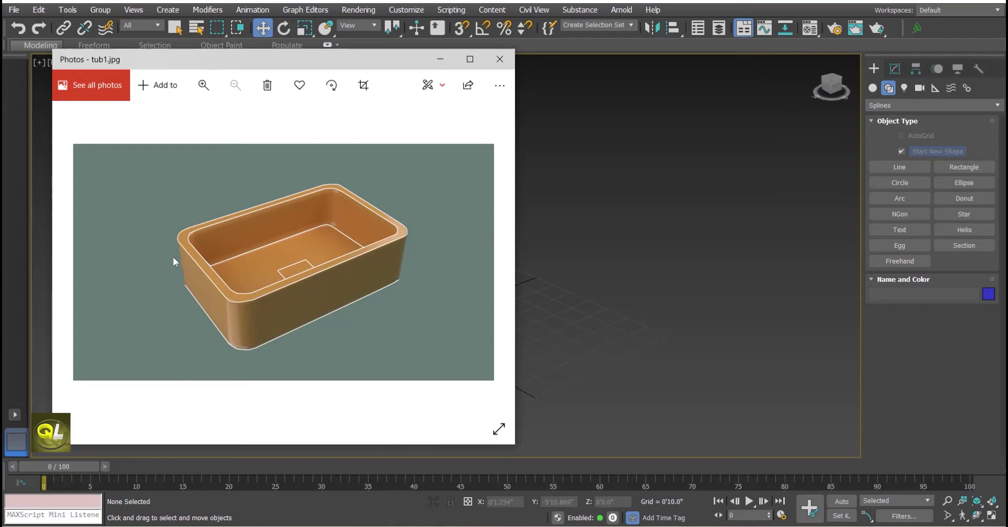
{"action": "left_click", "coordinate": [498, 59]}
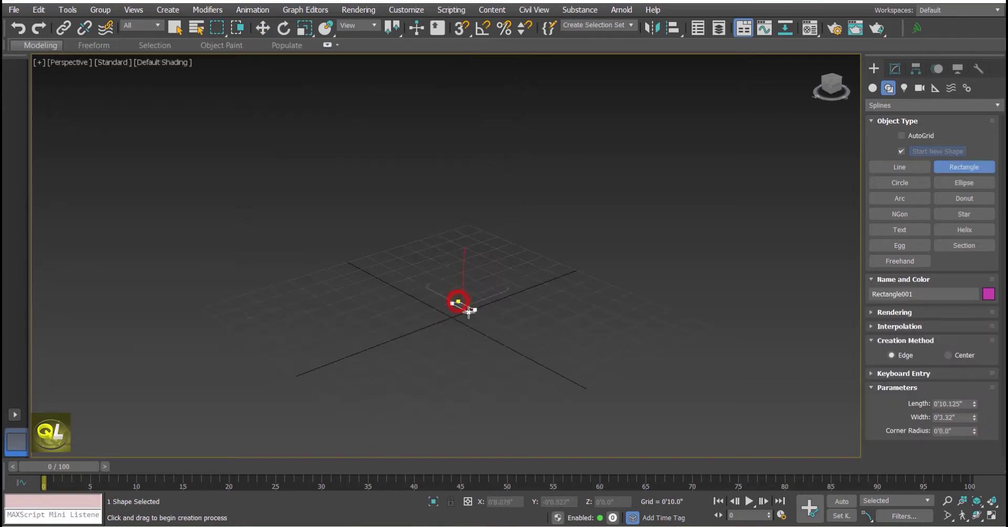
Step: Draw a rectangle spline about 1'4.2" long and 1'10.2" wide near the grid origin in the Perspective view
{"action": "left_click_drag", "start_coordinate": [468, 309], "coordinate": [442, 332]}
{"action": "left_click", "coordinate": [262, 28]}
{"action": "scroll", "coordinate": [368, 271], "scroll_direction": "up", "scroll_amount": 6}
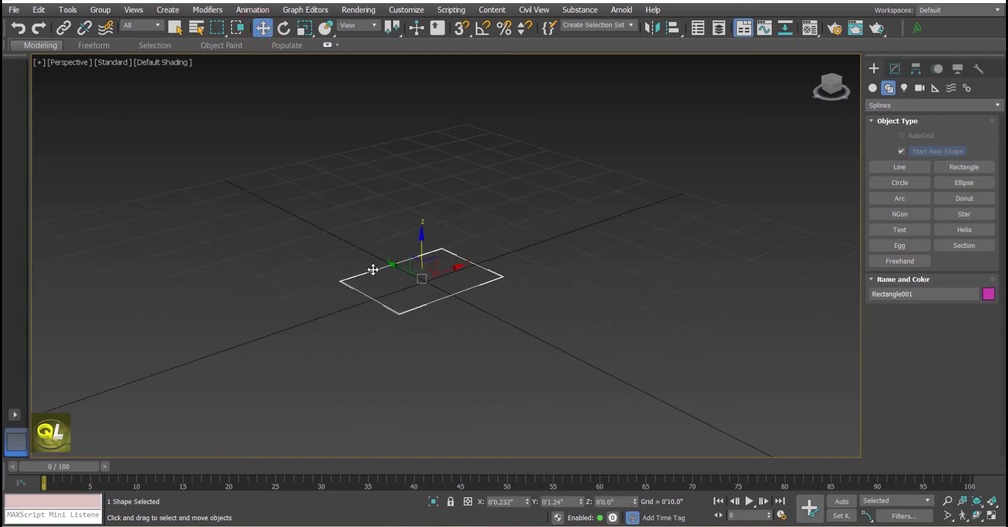
{"action": "scroll", "coordinate": [437, 259], "scroll_direction": "up", "scroll_amount": 5}
{"action": "middle_click_drag", "start_coordinate": [487, 253], "coordinate": [489, 228]}
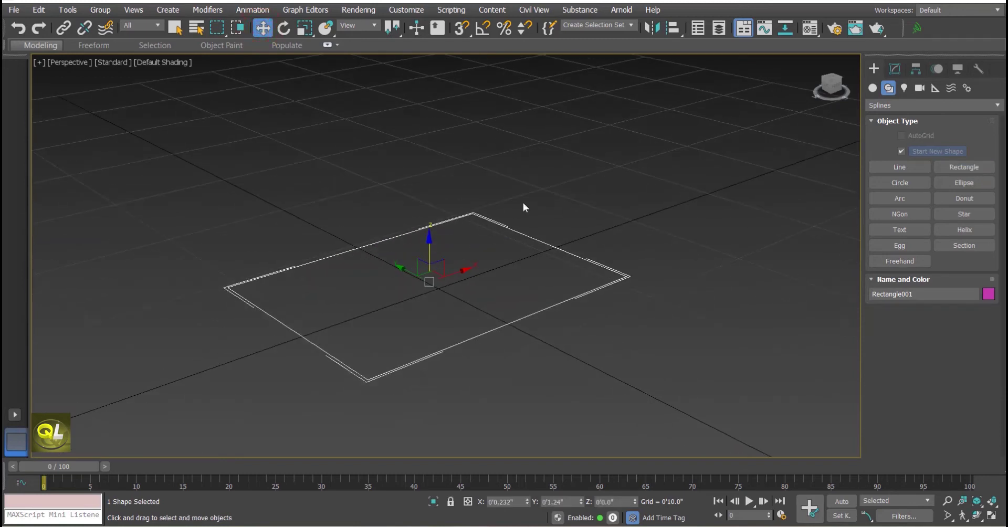
Step: Clone the rectangle in place as a Copy and scale the copy up uniformly to about 376%
{"action": "key", "text": "ctrl+v"}
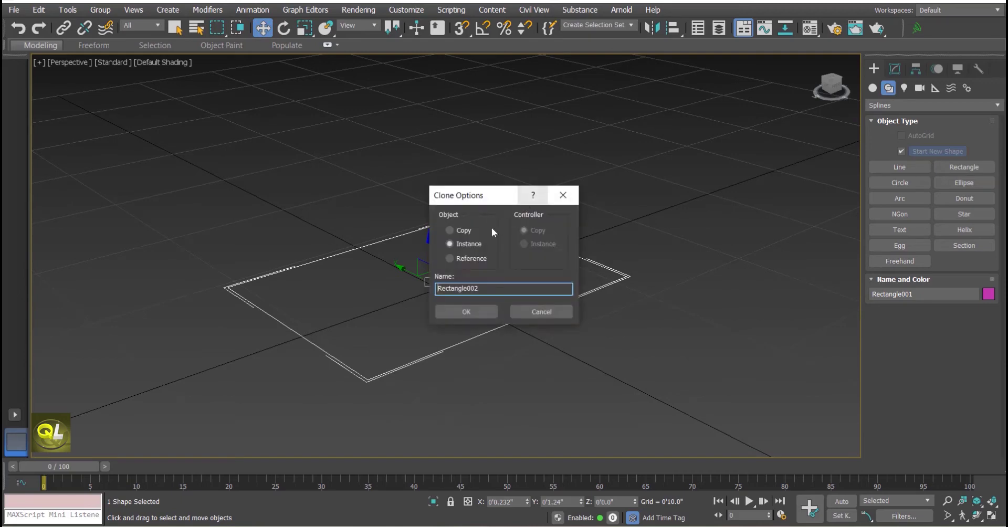
{"action": "left_click", "coordinate": [464, 231]}
{"action": "left_click", "coordinate": [466, 312]}
{"action": "scroll", "coordinate": [466, 311], "scroll_direction": "down", "scroll_amount": 5}
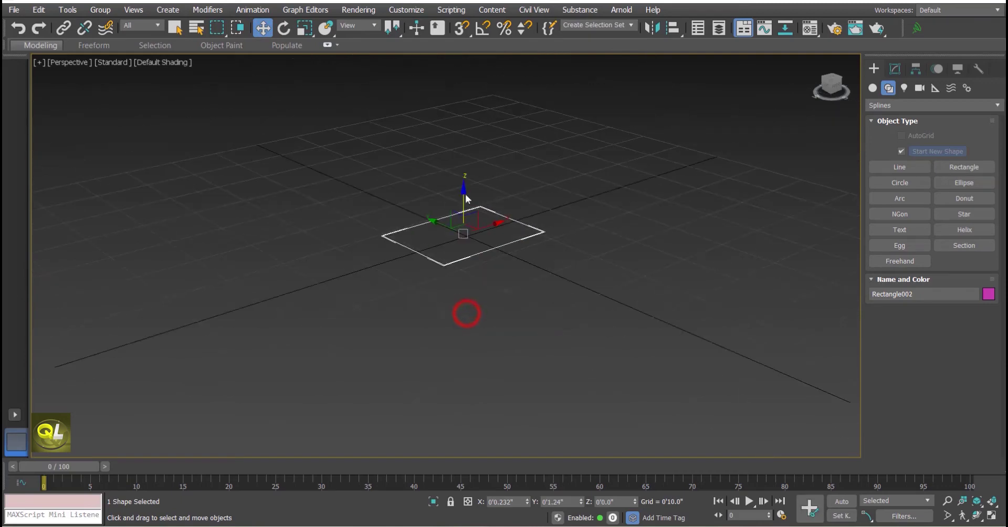
{"action": "left_click", "coordinate": [302, 30]}
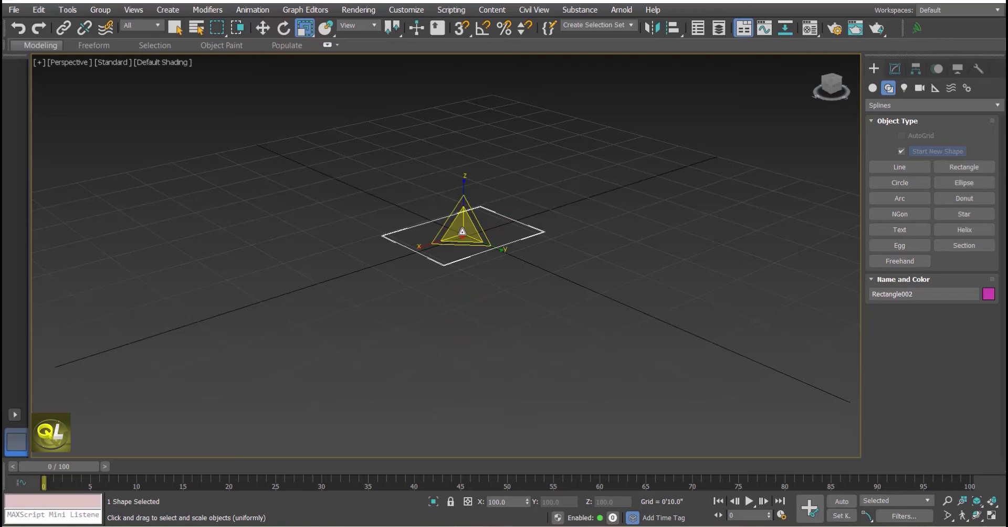
{"action": "left_click_drag", "start_coordinate": [463, 234], "coordinate": [438, 91]}
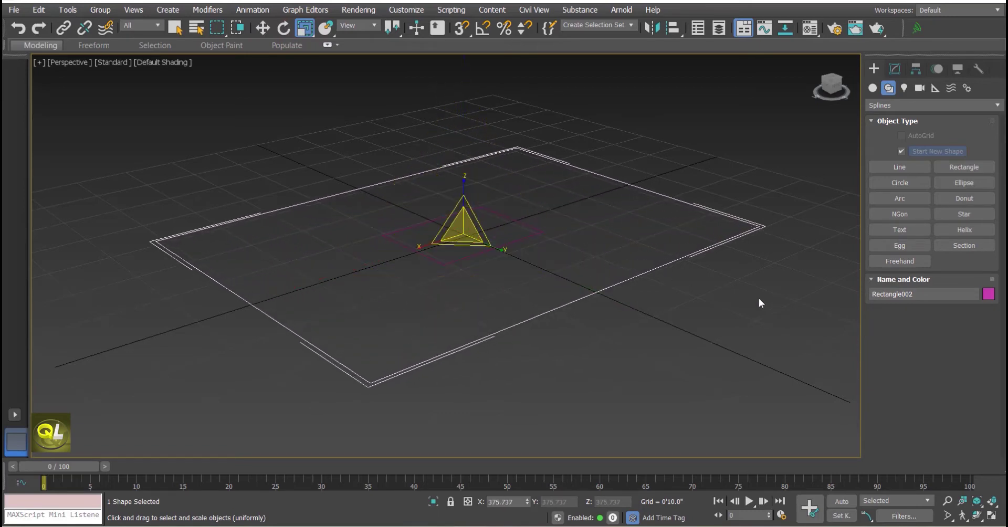
Step: Set the enlarged rectangle's corner radius to 0'2.5" and check it against the small inner rectangle
{"action": "left_click", "coordinate": [895, 70]}
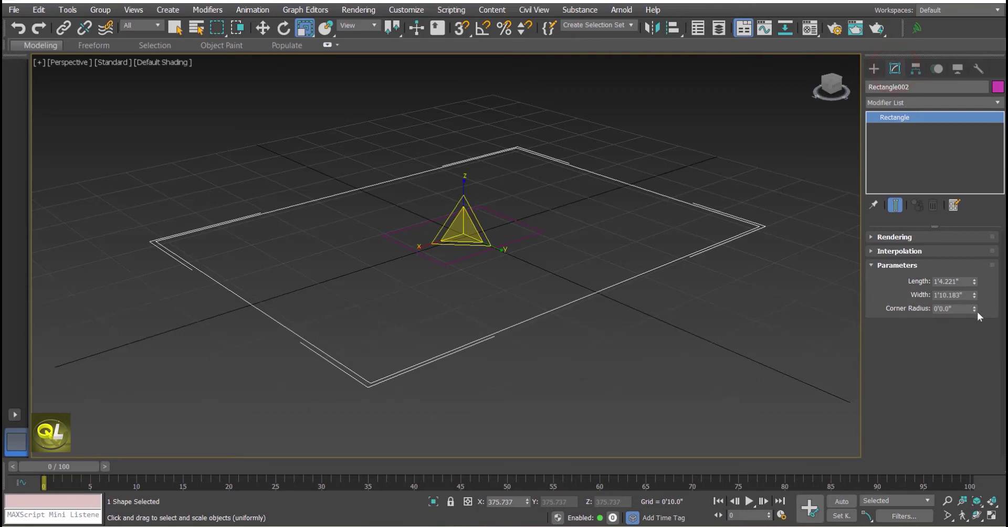
{"action": "left_click_drag", "start_coordinate": [972, 285], "coordinate": [973, 252]}
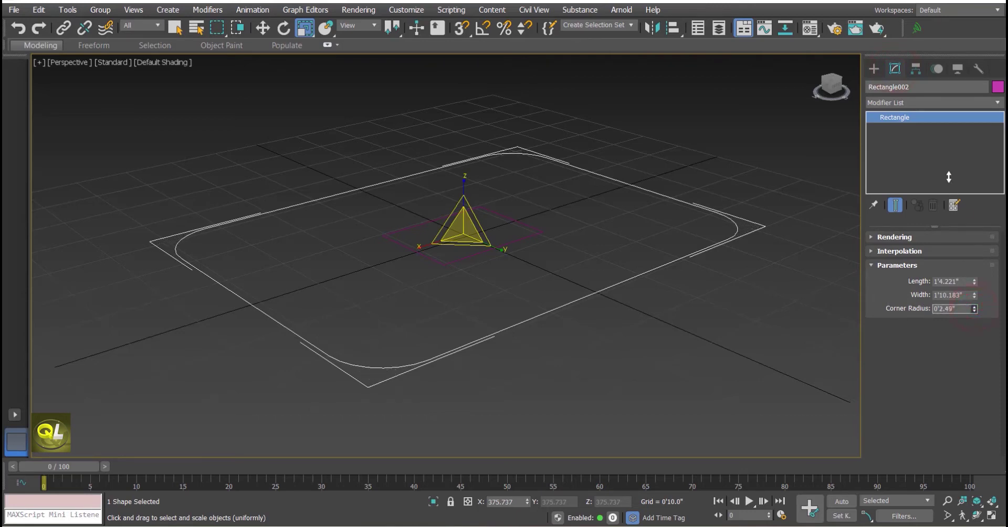
{"action": "left_click", "coordinate": [264, 29]}
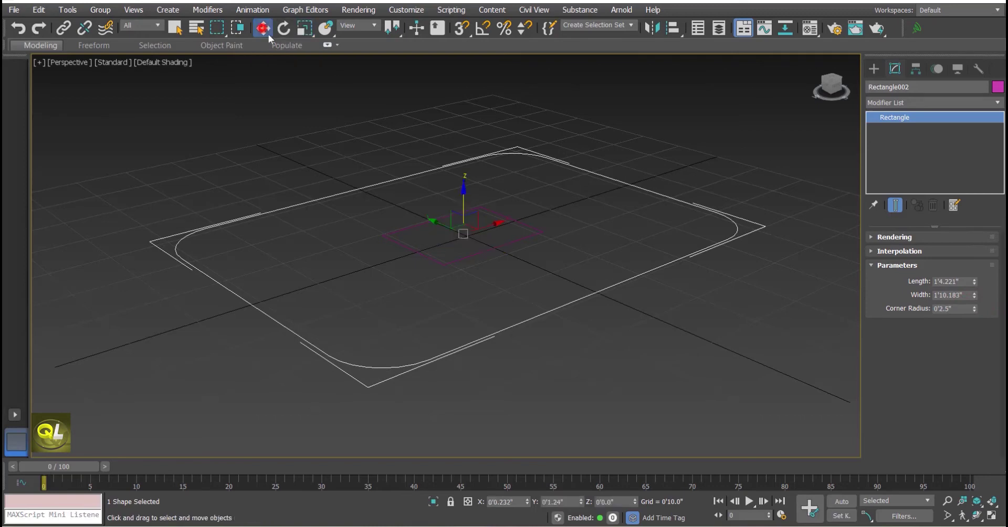
{"action": "left_click", "coordinate": [674, 149]}
{"action": "left_click_drag", "start_coordinate": [588, 333], "coordinate": [422, 217]}
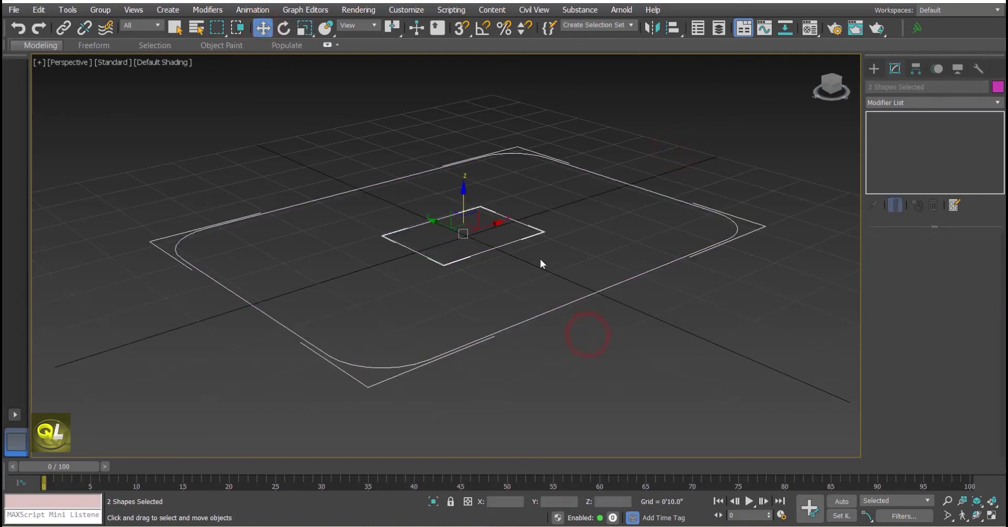
Step: Clone the large rounded rectangle straight up as a single Copy at a height of about 1'9.3"
{"action": "middle_click_drag", "start_coordinate": [540, 263], "coordinate": [334, 269], "text": "alt"}
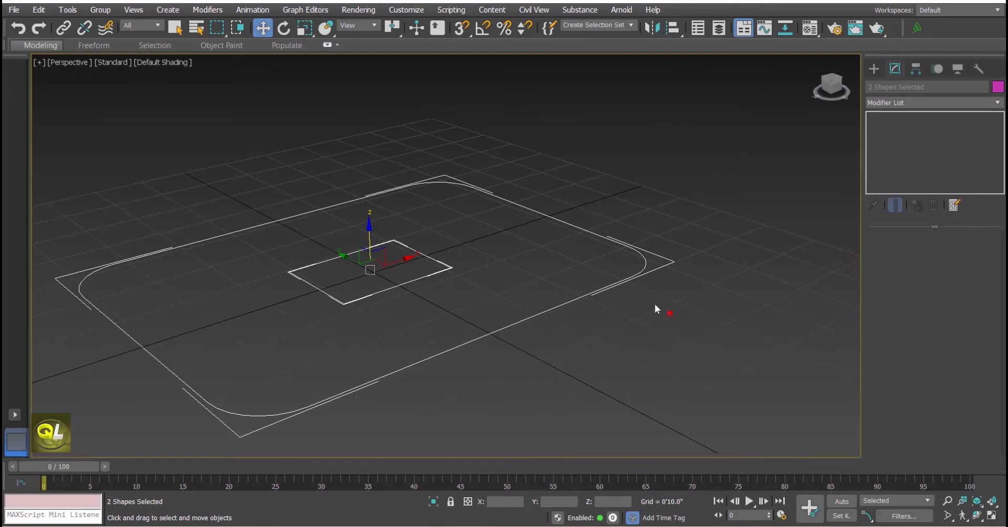
{"action": "left_click_drag", "start_coordinate": [654, 308], "coordinate": [597, 267]}
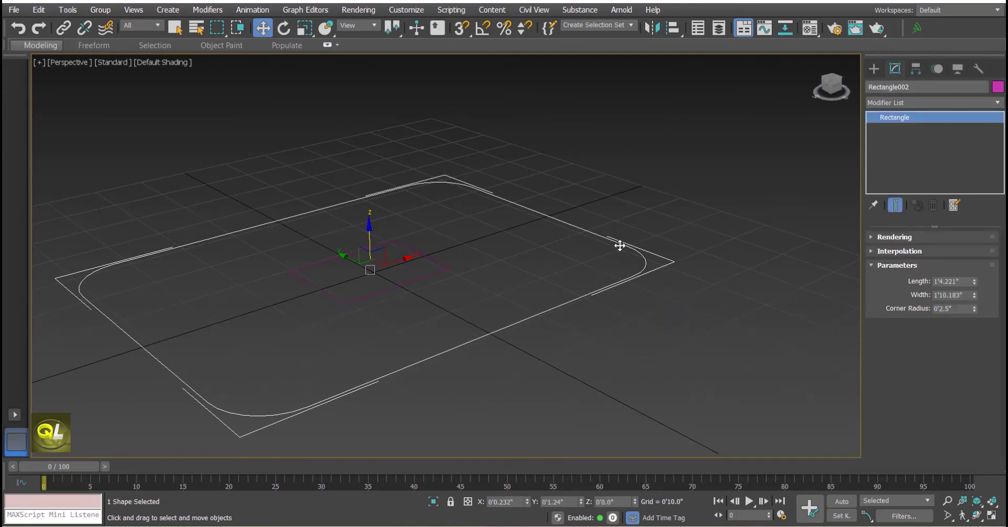
{"action": "left_click_drag", "start_coordinate": [370, 227], "coordinate": [352, 111], "text": "shift"}
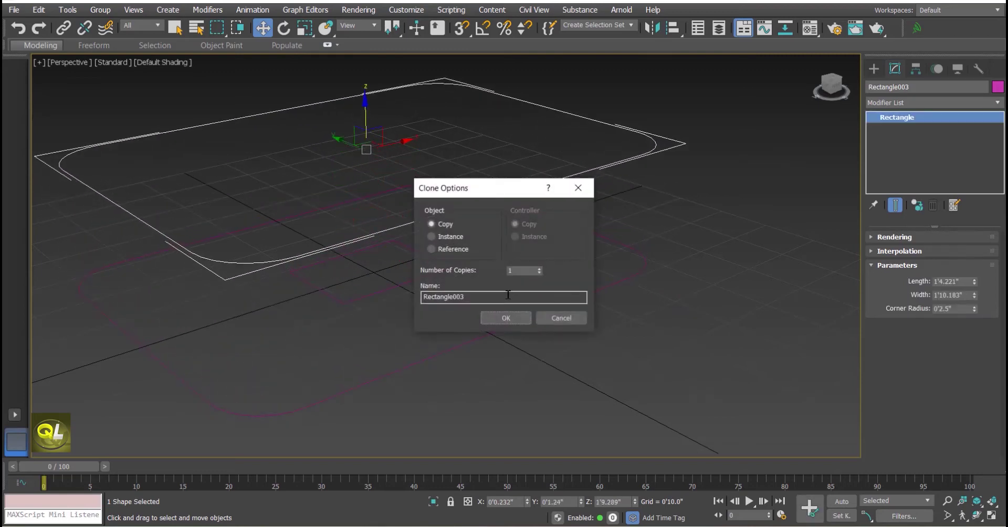
{"action": "left_click", "coordinate": [505, 319]}
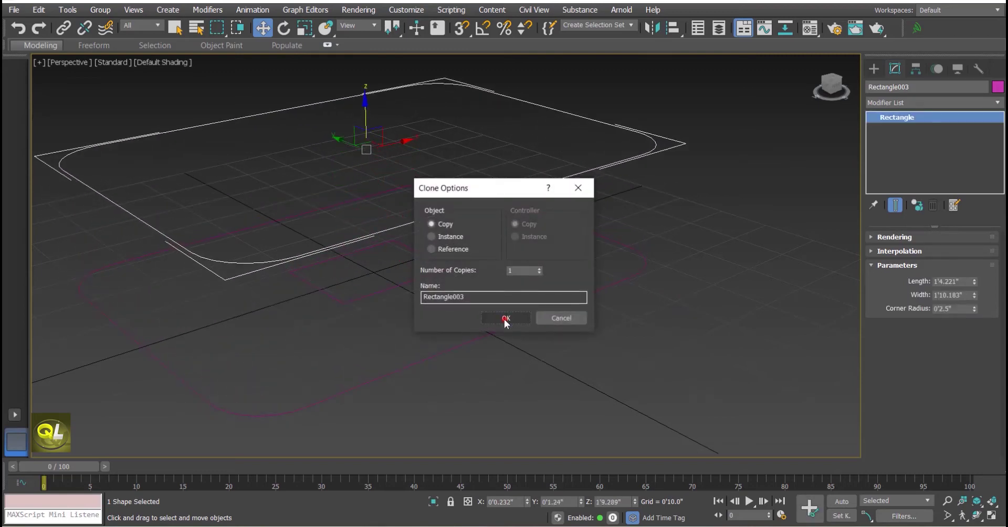
{"action": "left_click", "coordinate": [629, 330]}
{"action": "left_click_drag", "start_coordinate": [650, 394], "coordinate": [410, 183]}
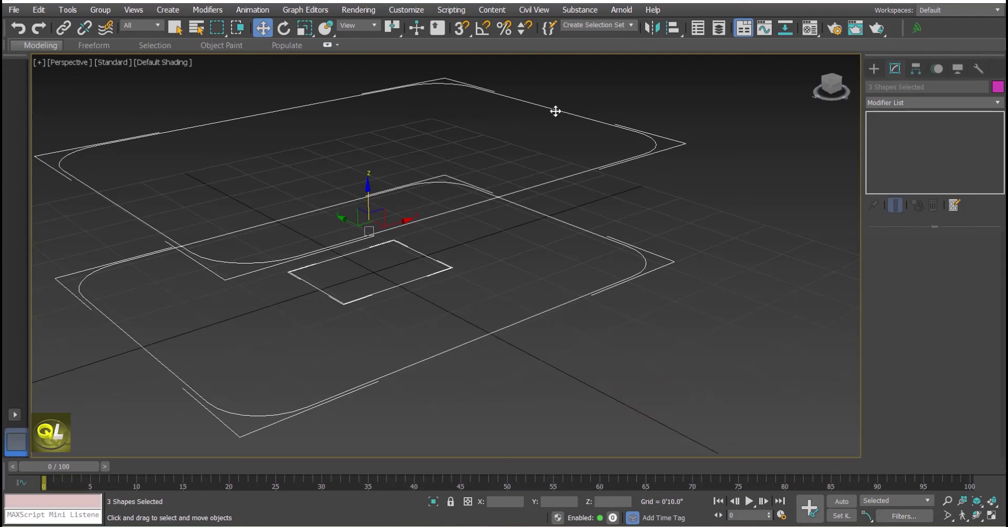
Step: Clone the upper rounded rectangle in place as a Copy and scale the copy down uniformly to about 317%
{"action": "left_click", "coordinate": [708, 216]}
{"action": "left_click", "coordinate": [652, 148]}
{"action": "middle_click_drag", "start_coordinate": [688, 221], "coordinate": [711, 240]}
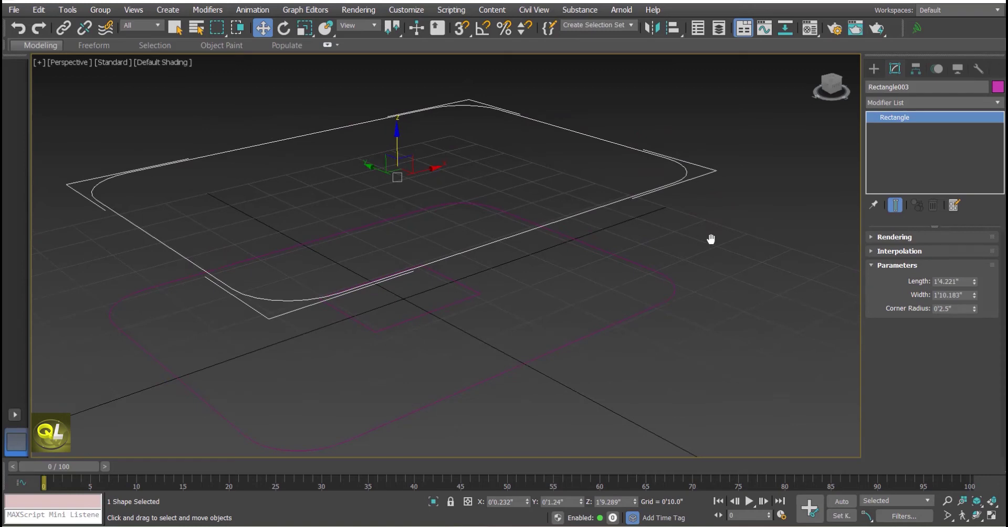
{"action": "key", "text": "ctrl+v"}
{"action": "left_click", "coordinate": [467, 312]}
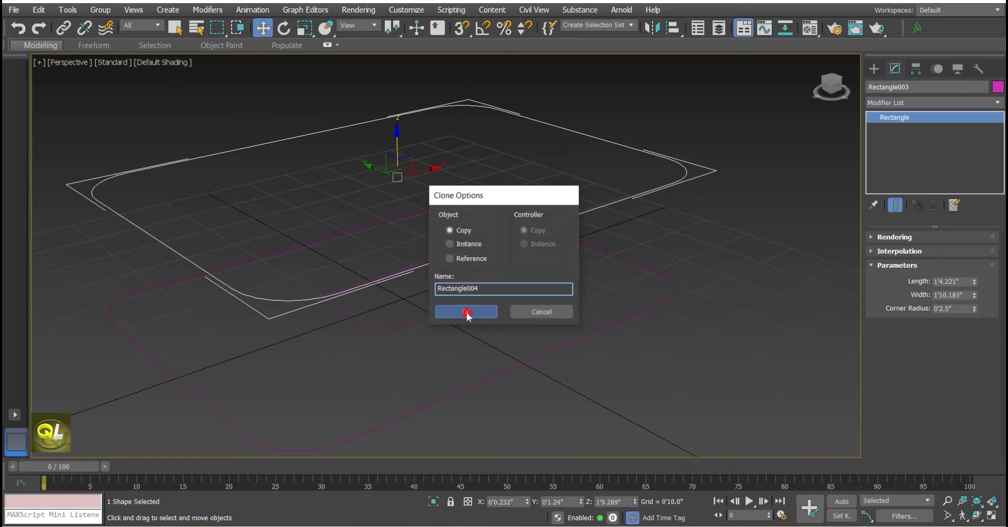
{"action": "left_click", "coordinate": [304, 28]}
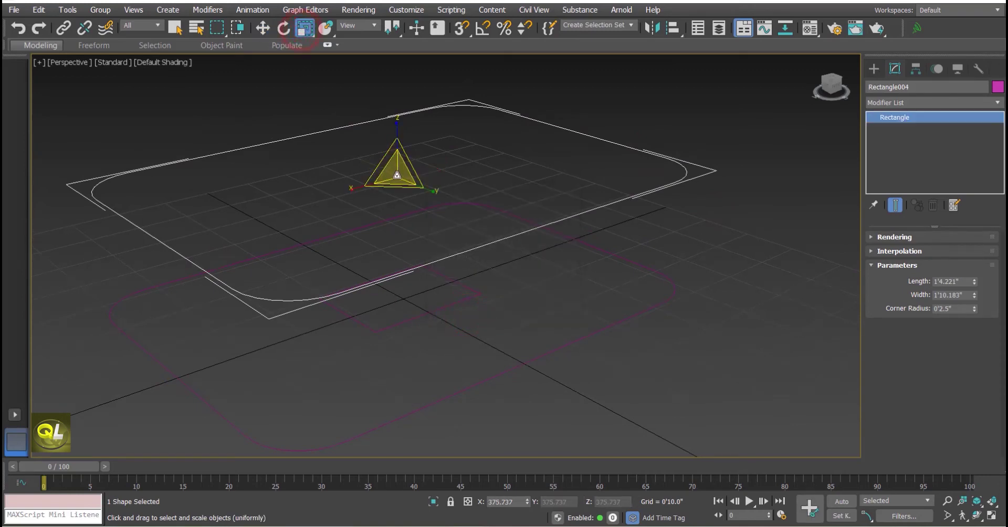
{"action": "left_click_drag", "start_coordinate": [394, 176], "coordinate": [393, 185]}
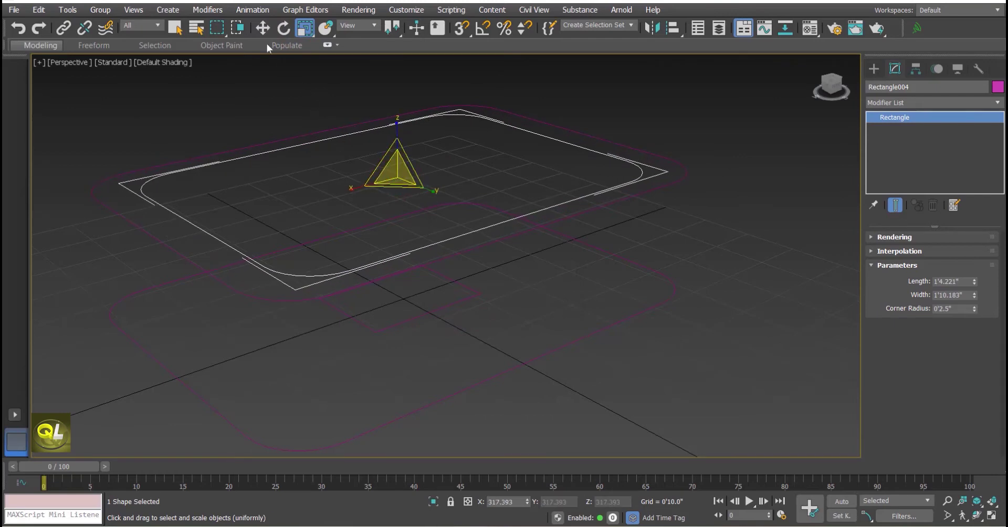
Step: Clone the smaller upper rounded rectangle straight down as a single Copy to about Z -0'0.6", near the lower outline
{"action": "left_click", "coordinate": [263, 28]}
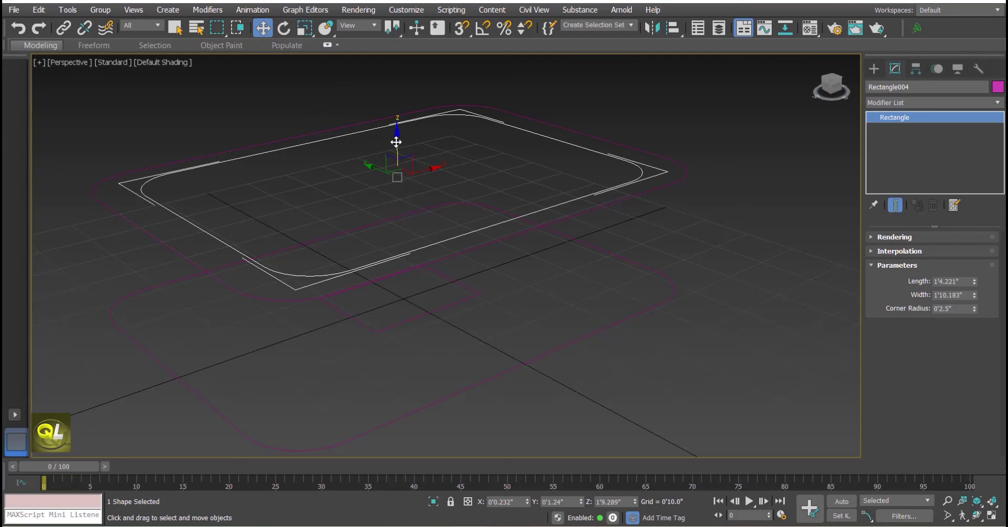
{"action": "left_click_drag", "start_coordinate": [396, 141], "coordinate": [402, 264], "text": "shift"}
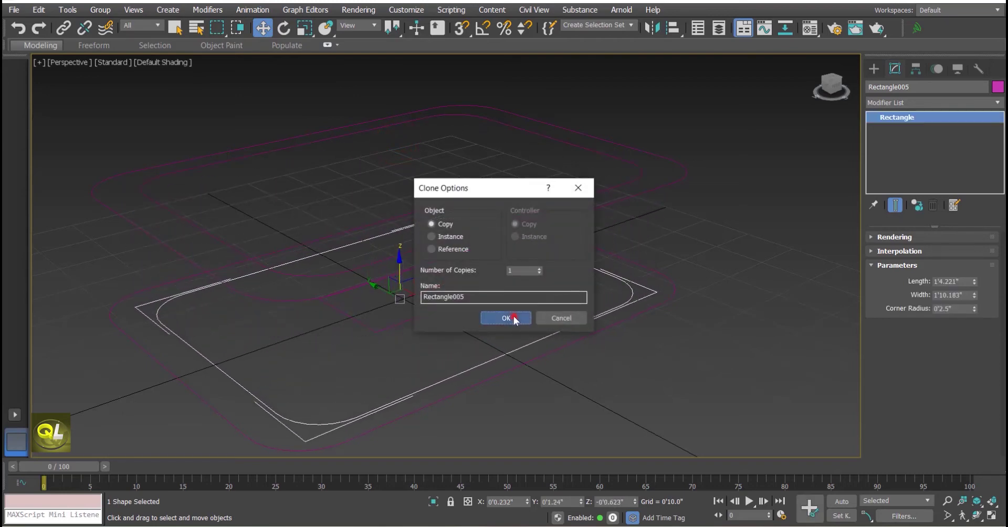
{"action": "left_click", "coordinate": [515, 318]}
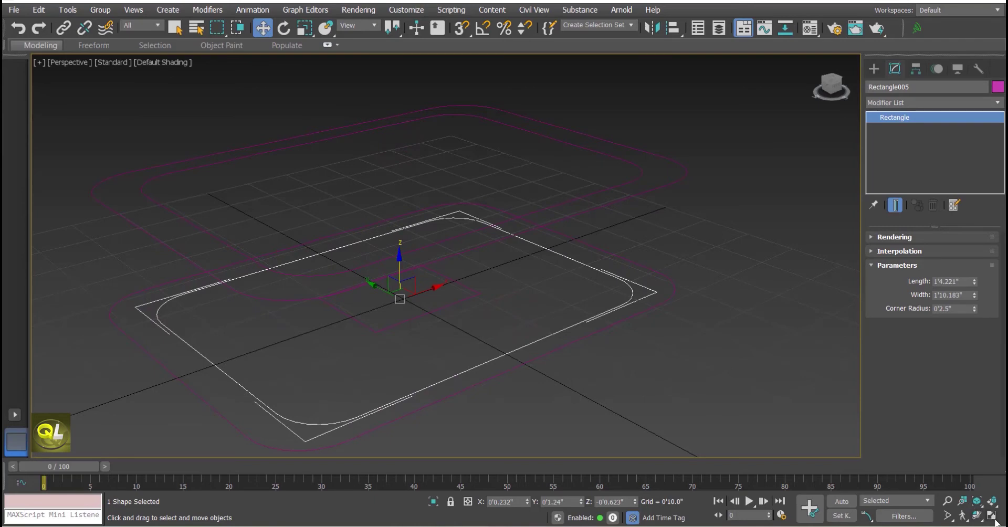
Step: In the Front view, raise the lowered inner copy slightly above the base outline, to about Z 0'1.8"
{"action": "left_click", "coordinate": [992, 515]}
{"action": "right_click", "coordinate": [660, 189]}
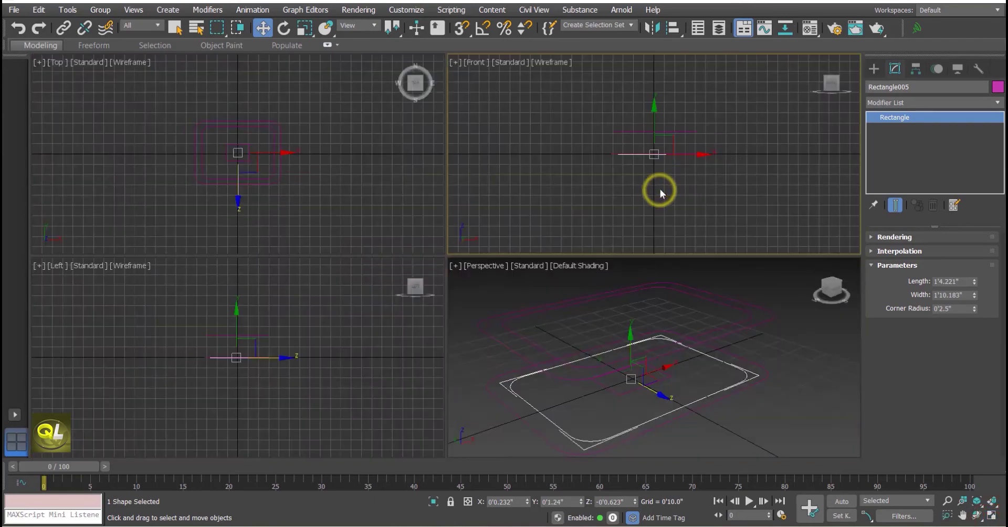
{"action": "key", "text": "alt+w"}
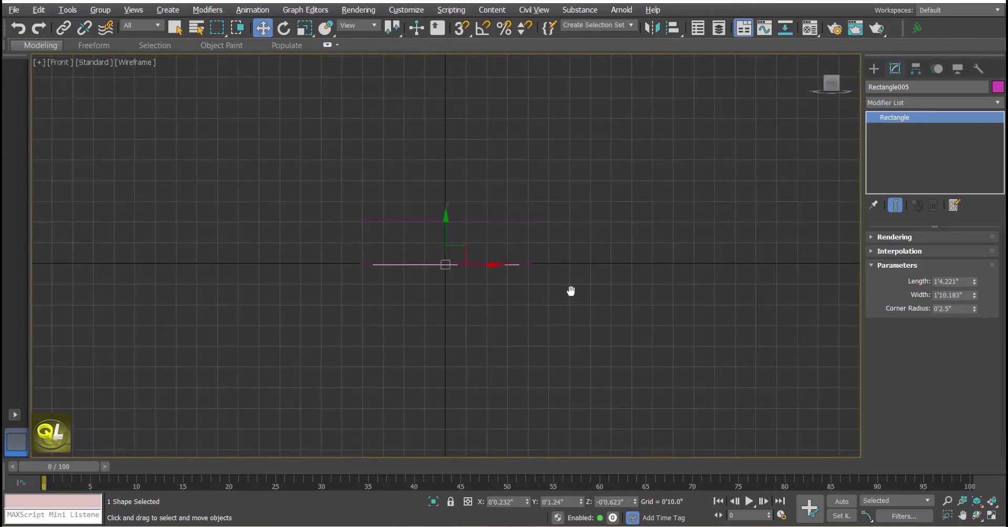
{"action": "scroll", "coordinate": [418, 280], "scroll_direction": "up", "scroll_amount": 3}
{"action": "scroll", "coordinate": [420, 257], "scroll_direction": "up", "scroll_amount": 4}
{"action": "scroll", "coordinate": [420, 256], "scroll_direction": "down", "scroll_amount": 2}
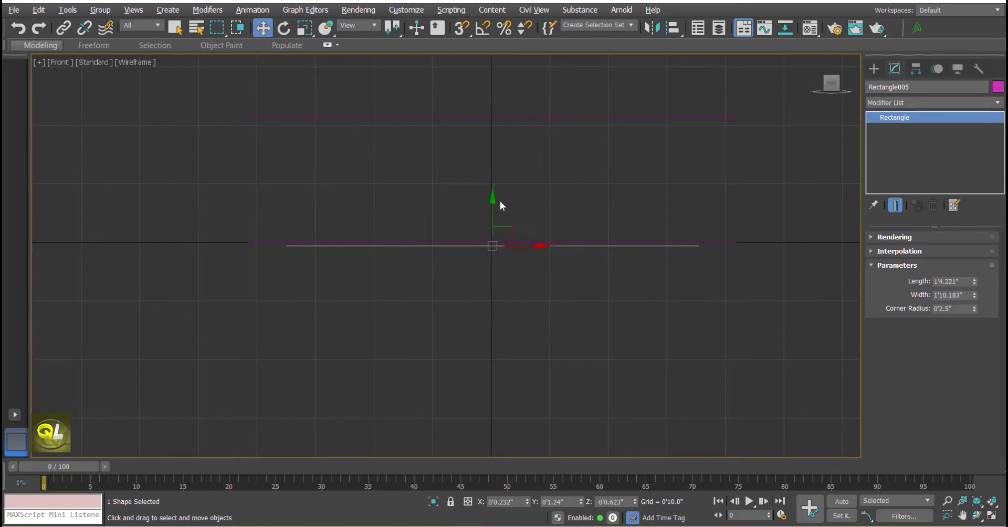
{"action": "middle_click_drag", "start_coordinate": [500, 205], "coordinate": [497, 239]}
{"action": "left_click_drag", "start_coordinate": [486, 243], "coordinate": [485, 228]}
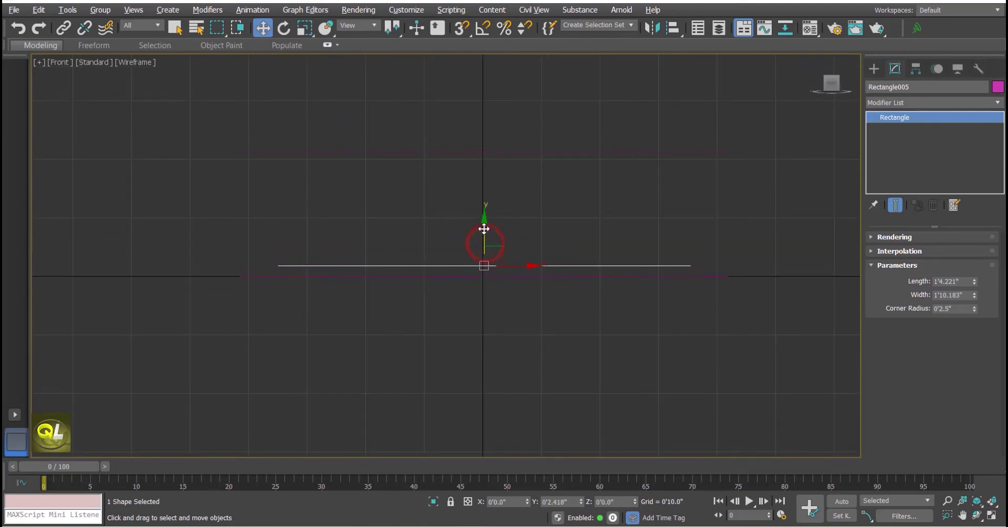
Step: Clone the small sharp-cornered centre rectangle as a Copy and raise it in the Front view to about Z 0'1.77", level with the lower inner outline
{"action": "left_click", "coordinate": [990, 519]}
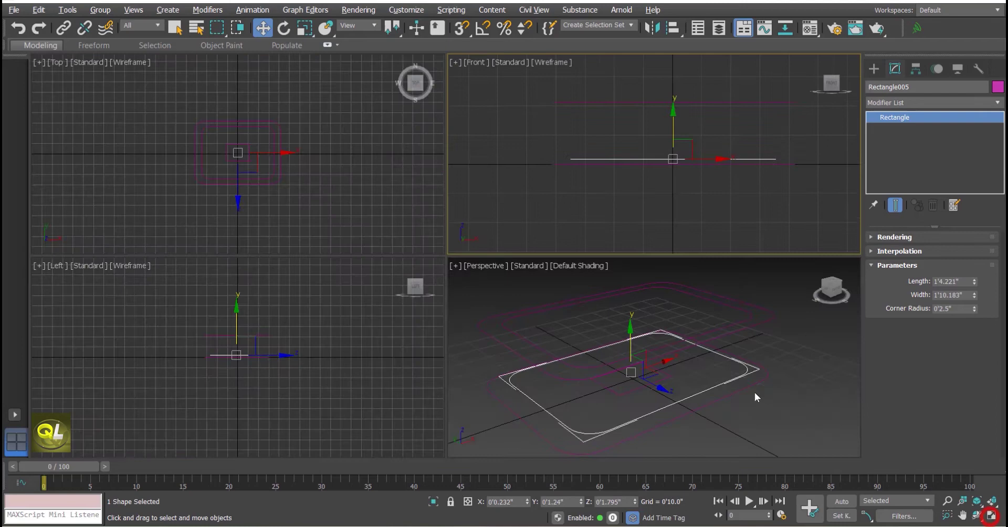
{"action": "left_click", "coordinate": [755, 414]}
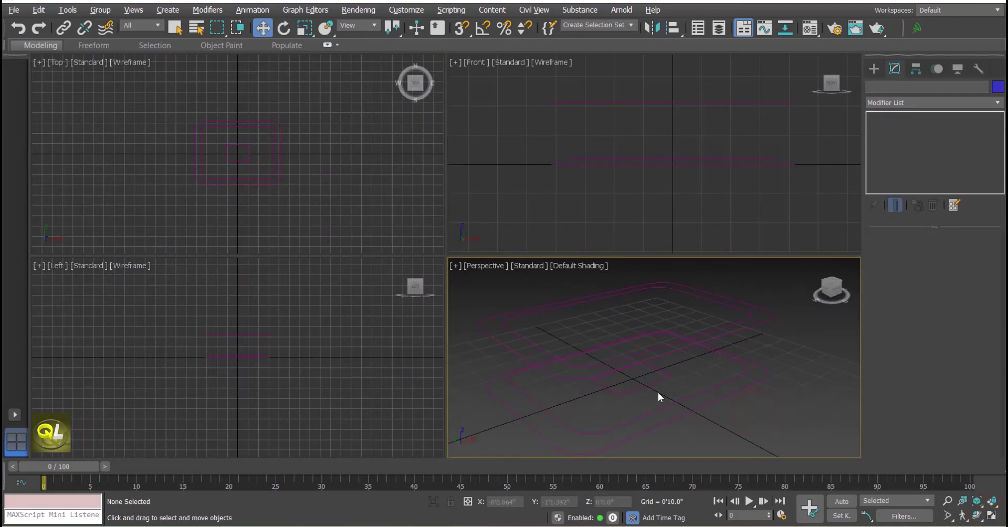
{"action": "key", "text": "alt+w"}
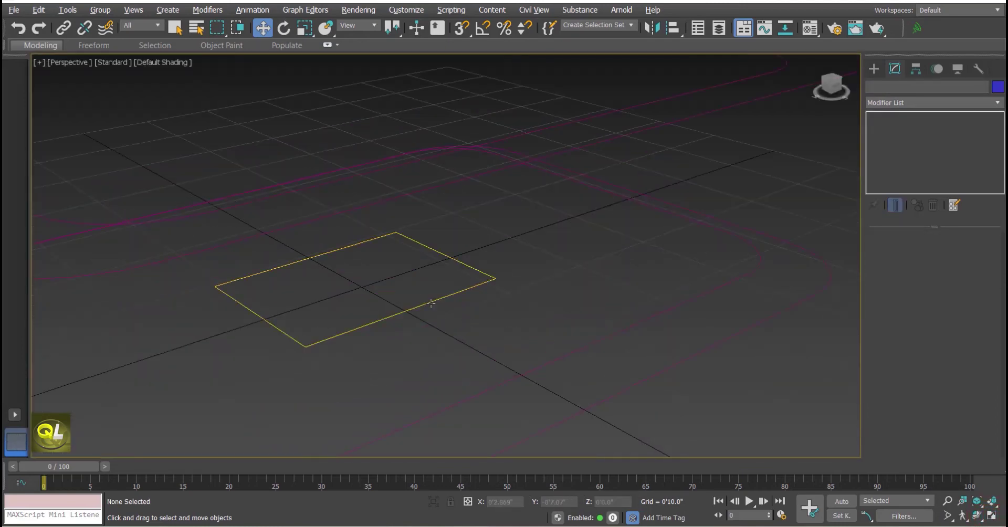
{"action": "left_click", "coordinate": [431, 303]}
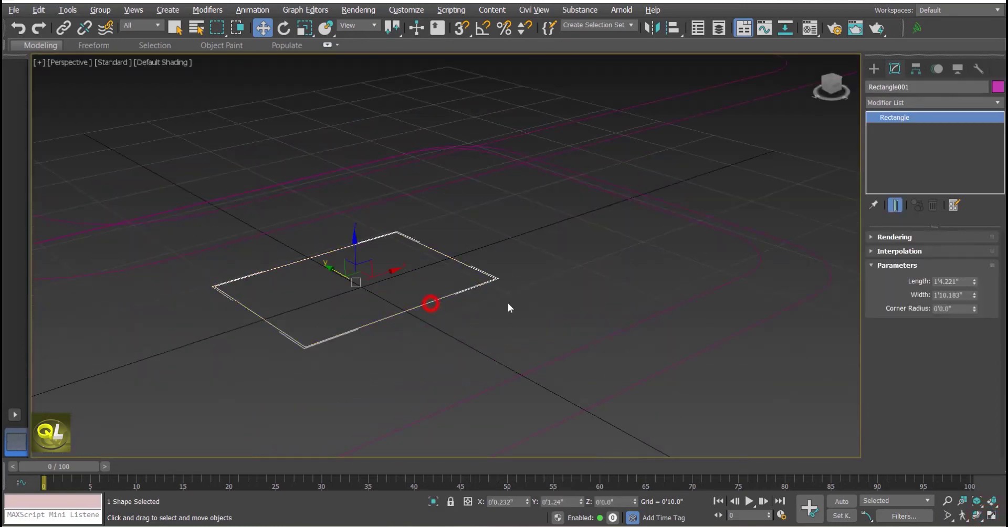
{"action": "left_click", "coordinate": [992, 516]}
{"action": "right_click", "coordinate": [678, 189]}
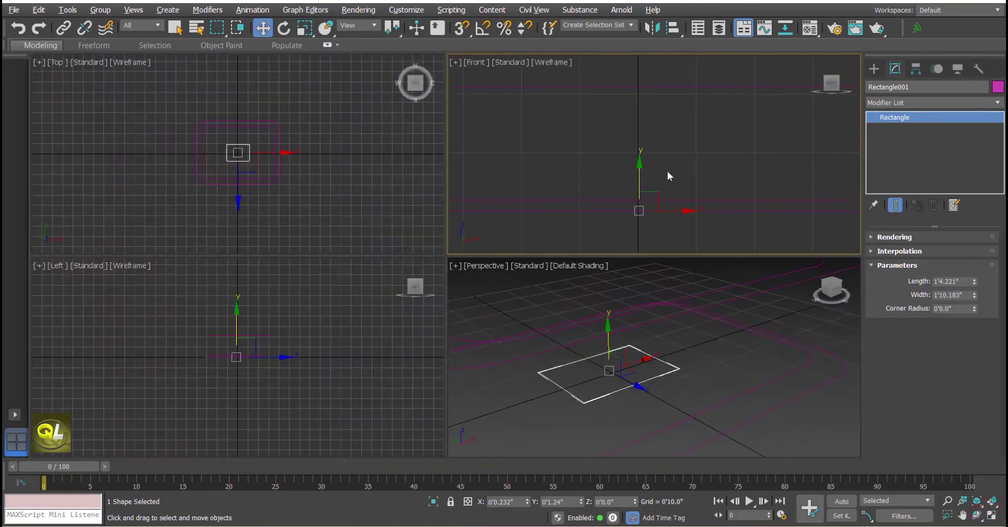
{"action": "key", "text": "alt+w"}
{"action": "key", "text": "ctrl+v"}
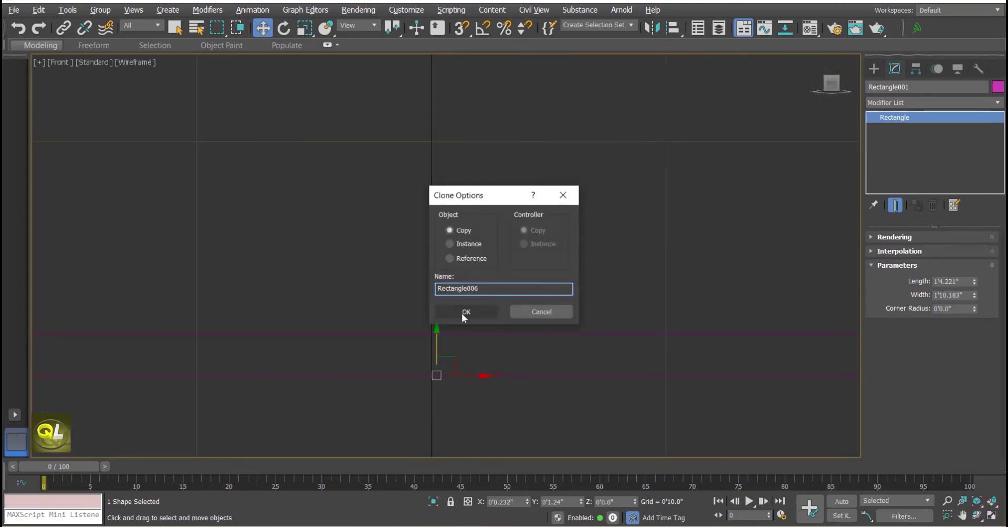
{"action": "left_click", "coordinate": [464, 312]}
{"action": "left_click_drag", "start_coordinate": [444, 340], "coordinate": [446, 300]}
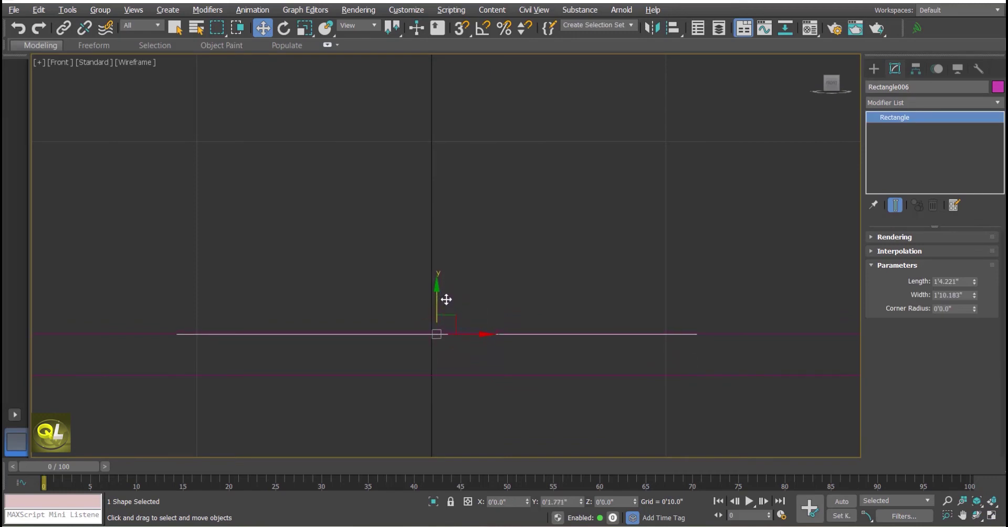
Step: Select all six rectangle profiles in the Perspective view, convert them to Editable Splines, and clear the selection
{"action": "left_click", "coordinate": [992, 517]}
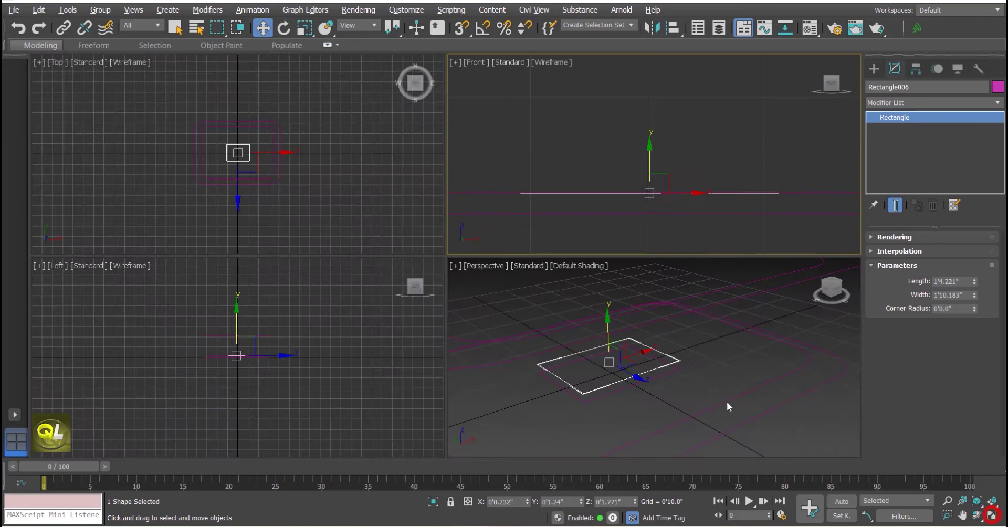
{"action": "left_click", "coordinate": [728, 379]}
{"action": "left_click_drag", "start_coordinate": [765, 420], "coordinate": [614, 300]}
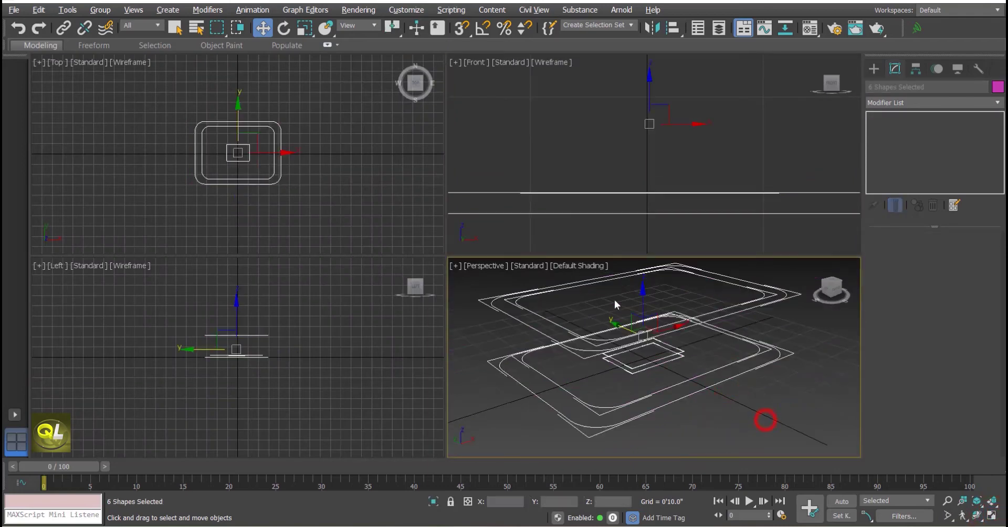
{"action": "key", "text": "alt+w"}
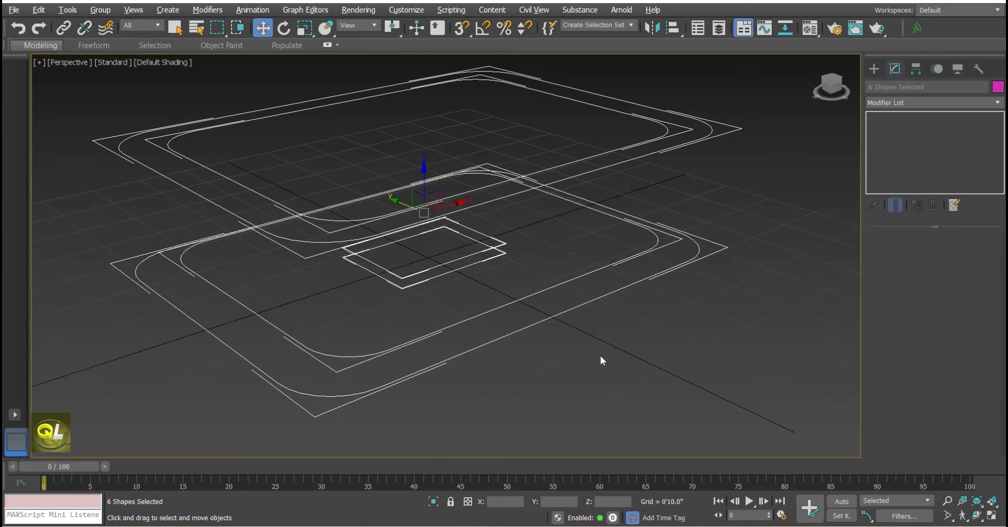
{"action": "mouse_move", "coordinate": [625, 361]}
{"action": "middle_mouse_down", "text": "alt"}
{"action": "mouse_move", "coordinate": [619, 386]}
{"action": "mouse_move", "coordinate": [612, 338]}
{"action": "mouse_move", "coordinate": [624, 369]}
{"action": "middle_mouse_up", "text": "alt"}
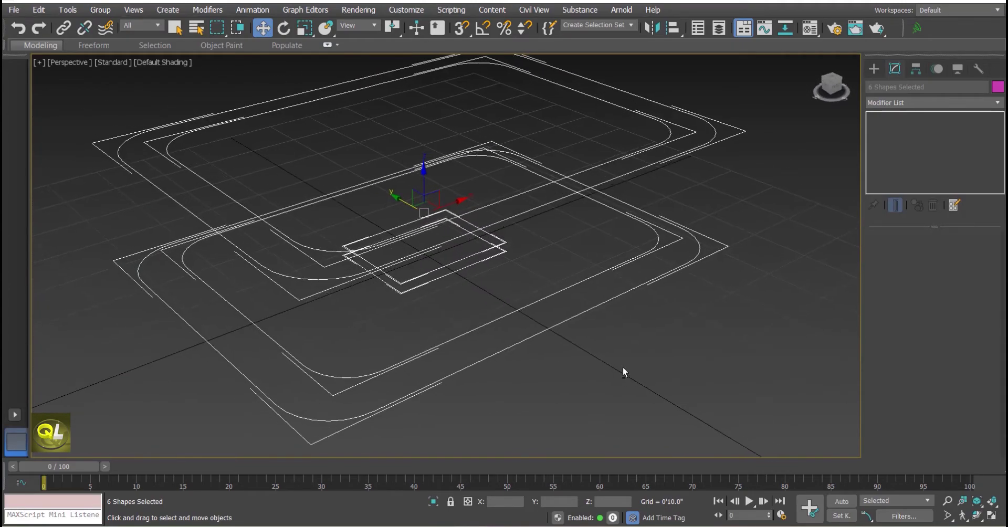
{"action": "right_click", "coordinate": [514, 197]}
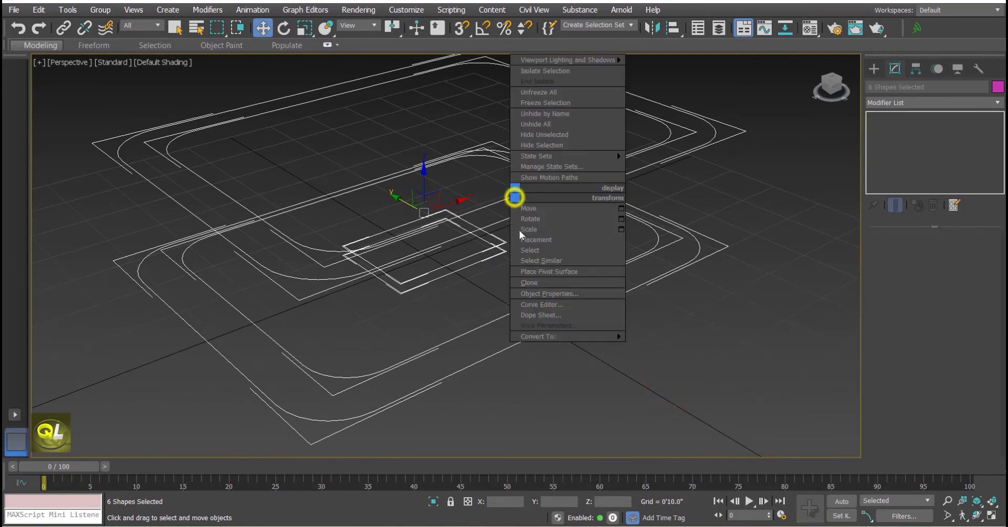
{"action": "mouse_move", "coordinate": [551, 336]}
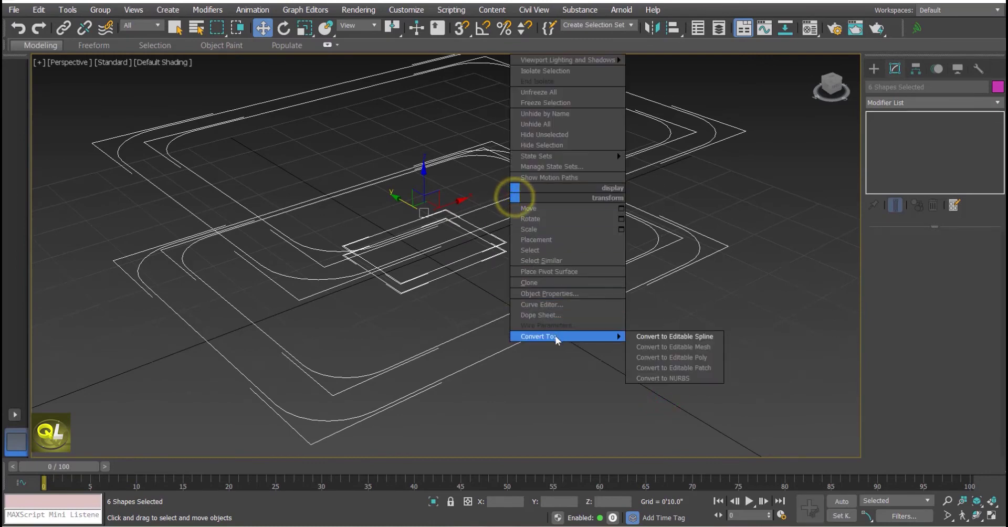
{"action": "left_click", "coordinate": [657, 339]}
{"action": "left_click", "coordinate": [657, 340]}
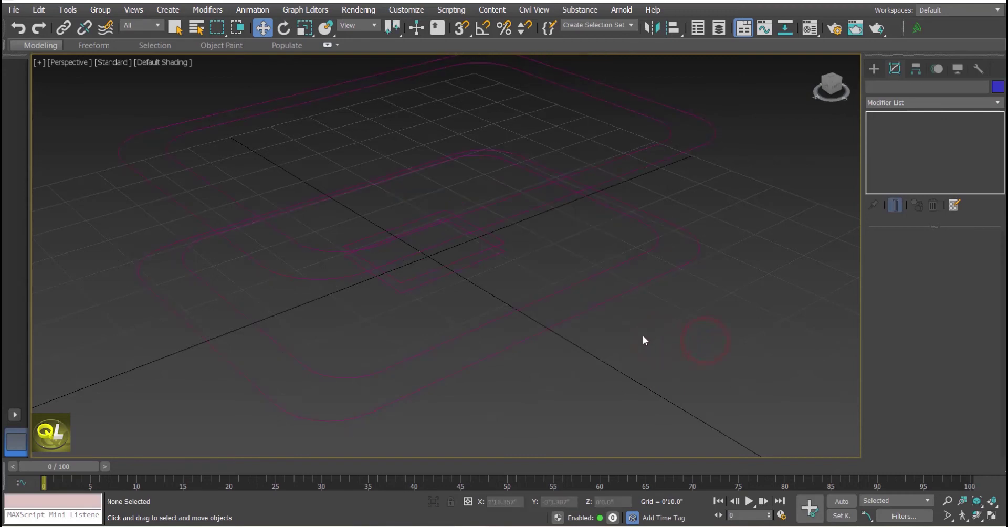
{"action": "mouse_move", "coordinate": [643, 335]}
{"action": "middle_mouse_down", "text": "alt"}
{"action": "mouse_move", "coordinate": [611, 344]}
{"action": "mouse_move", "coordinate": [633, 352]}
{"action": "middle_mouse_up", "text": "alt"}
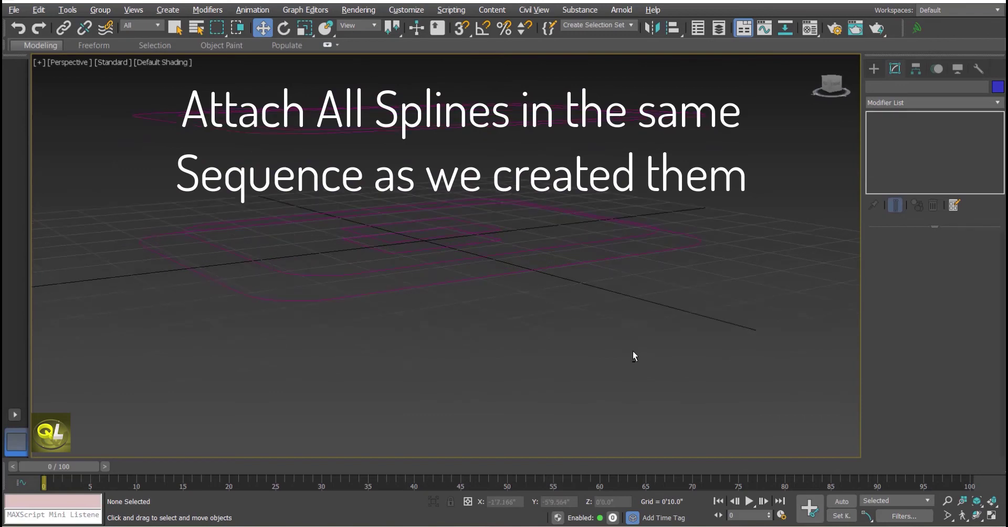
{"action": "scroll", "coordinate": [500, 247], "scroll_direction": "up", "scroll_amount": 2}
{"action": "scroll", "coordinate": [476, 234], "scroll_direction": "up", "scroll_amount": 3}
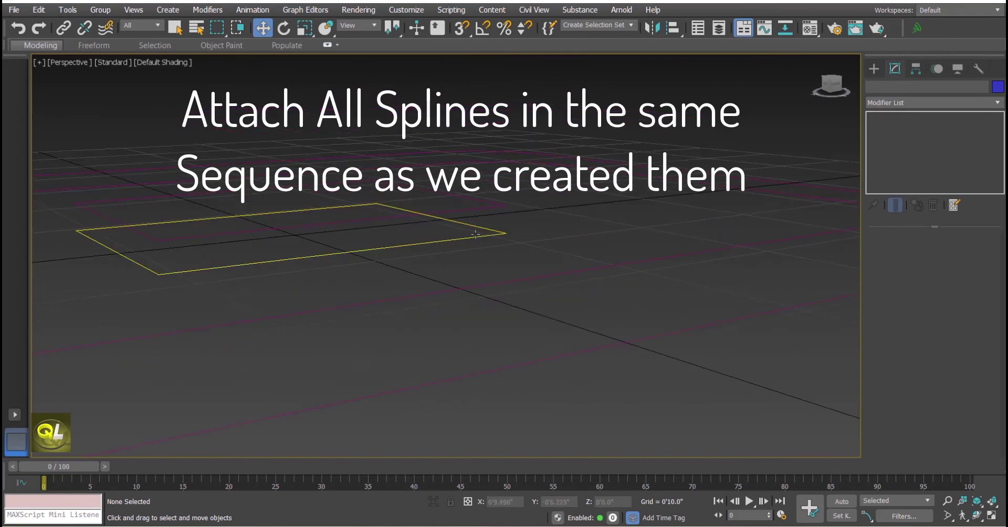
{"action": "left_click", "coordinate": [460, 240]}
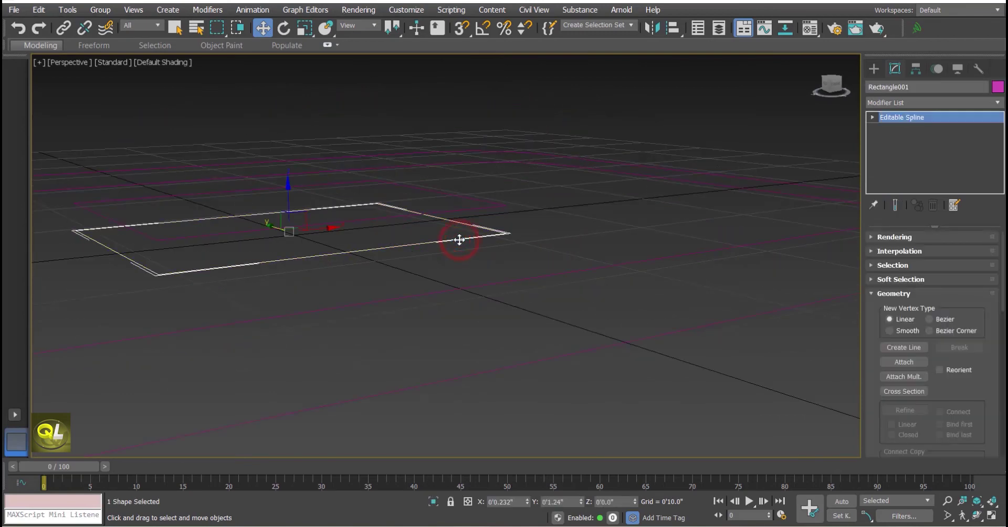
{"action": "left_click", "coordinate": [612, 387]}
Step: Set the object colour of all six splines to white and hide the grid in the Perspective view
{"action": "scroll", "coordinate": [630, 391], "scroll_direction": "down", "scroll_amount": 3}
{"action": "left_click_drag", "start_coordinate": [665, 391], "coordinate": [421, 236]}
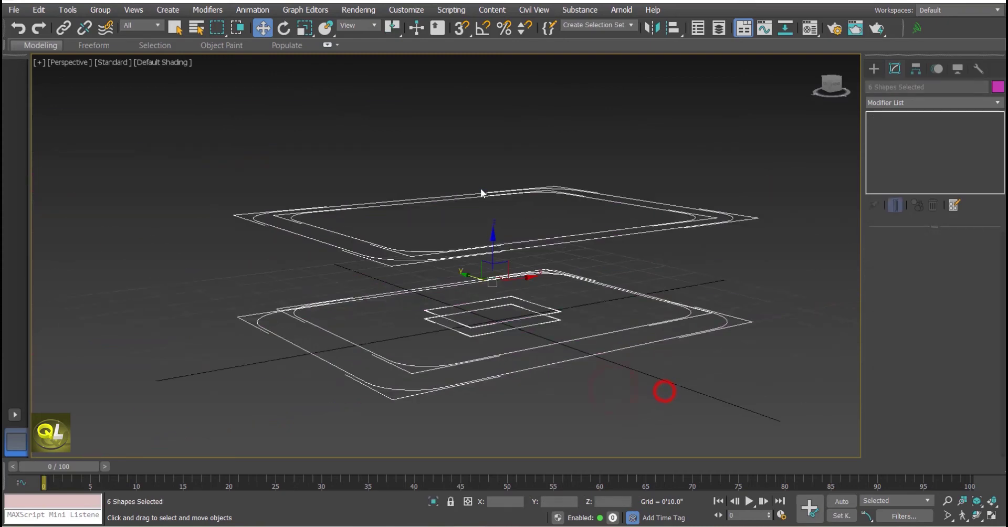
{"action": "left_click", "coordinate": [998, 87]}
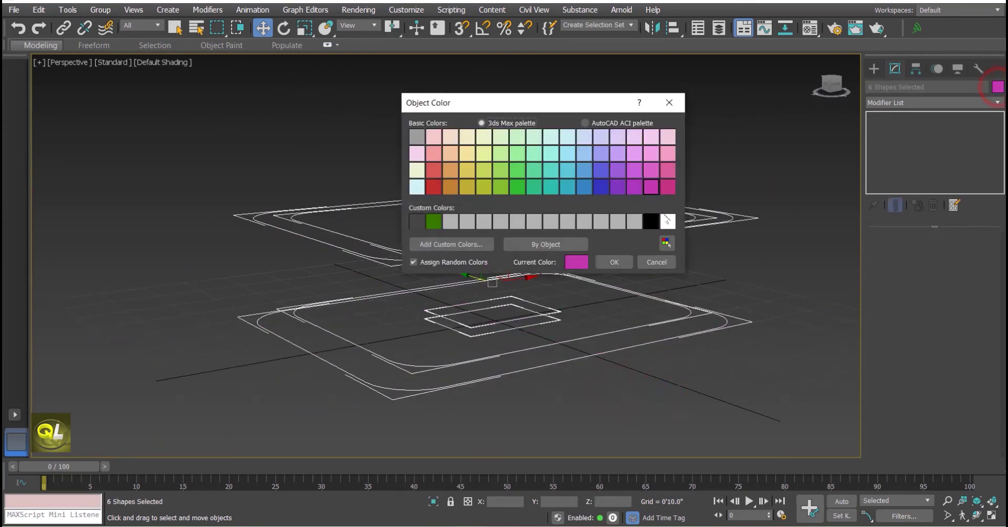
{"action": "left_click", "coordinate": [668, 221]}
{"action": "left_click", "coordinate": [610, 262]}
{"action": "left_click", "coordinate": [765, 290]}
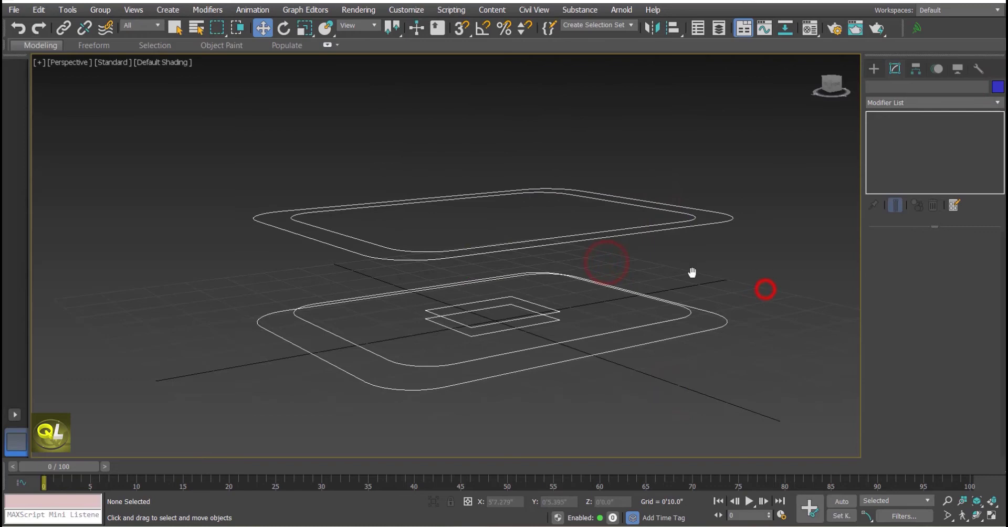
{"action": "middle_click_drag", "start_coordinate": [691, 273], "coordinate": [627, 247]}
{"action": "key", "text": "g"}
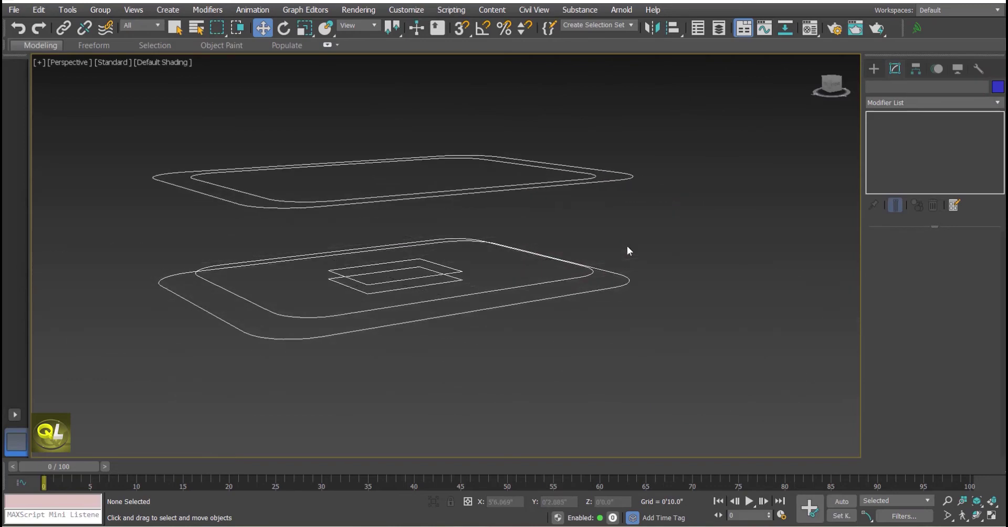
Step: Attach the lower outer, upper outer, upper inner, lower inner and raised centre splines, in that order, to the bottom centre rectangle
{"action": "right_click", "coordinate": [578, 324]}
{"action": "scroll", "coordinate": [442, 281], "scroll_direction": "up", "scroll_amount": 2}
{"action": "left_click", "coordinate": [442, 279]}
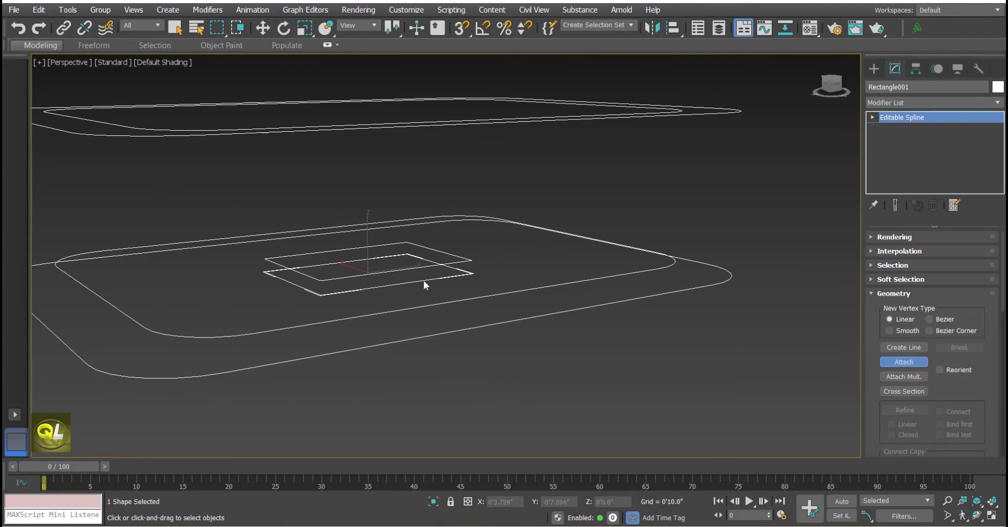
{"action": "left_click", "coordinate": [606, 306]}
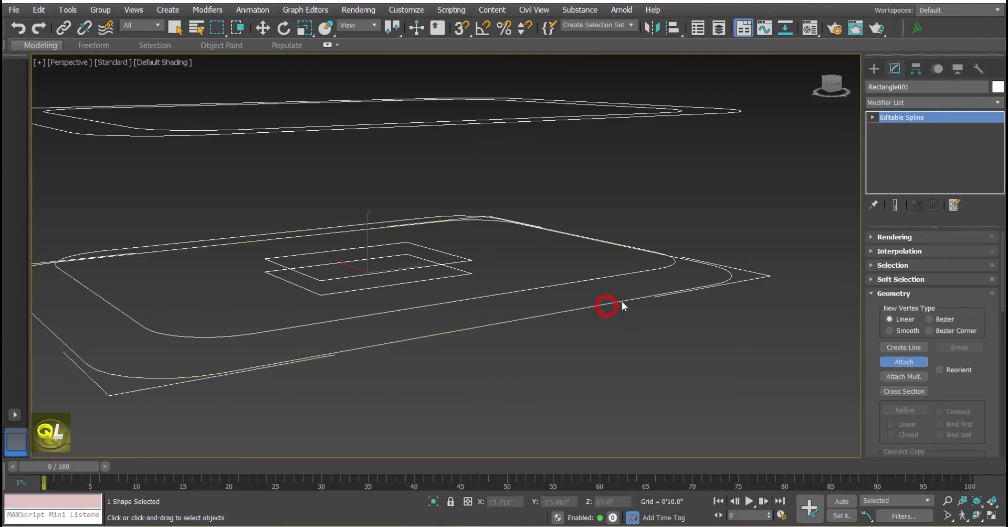
{"action": "middle_click_drag", "start_coordinate": [710, 212], "coordinate": [710, 262]}
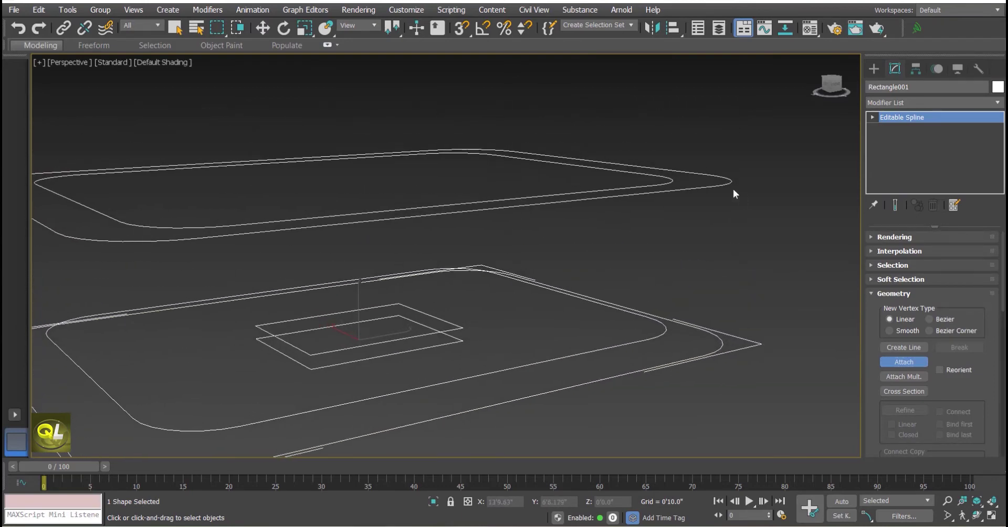
{"action": "left_click", "coordinate": [729, 182]}
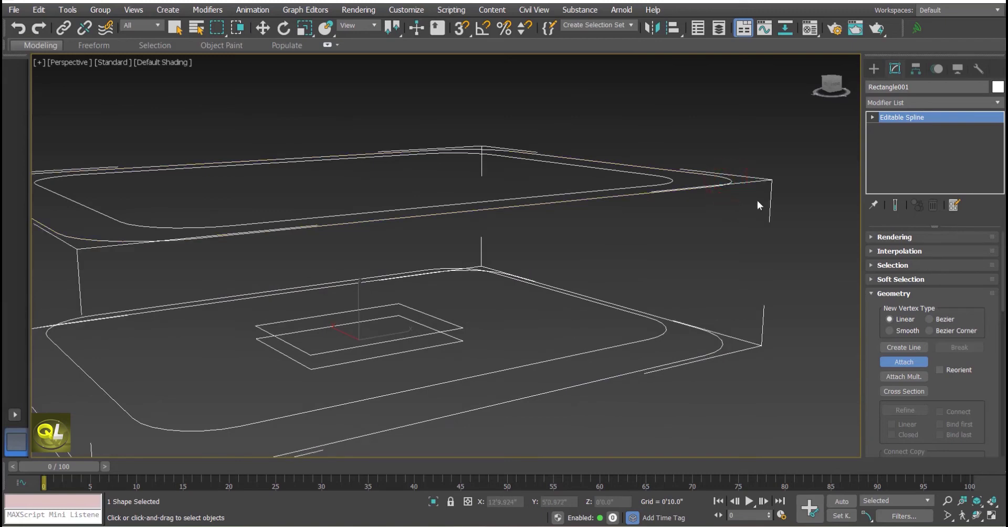
{"action": "middle_click_drag", "start_coordinate": [755, 204], "coordinate": [743, 241], "text": "alt"}
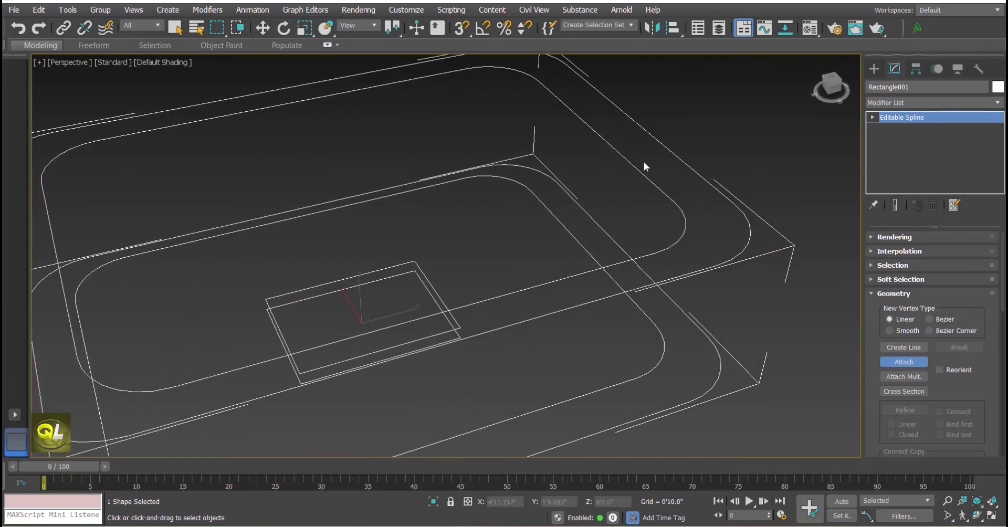
{"action": "left_click", "coordinate": [623, 159]}
{"action": "left_click", "coordinate": [536, 199]}
{"action": "left_click", "coordinate": [874, 69]}
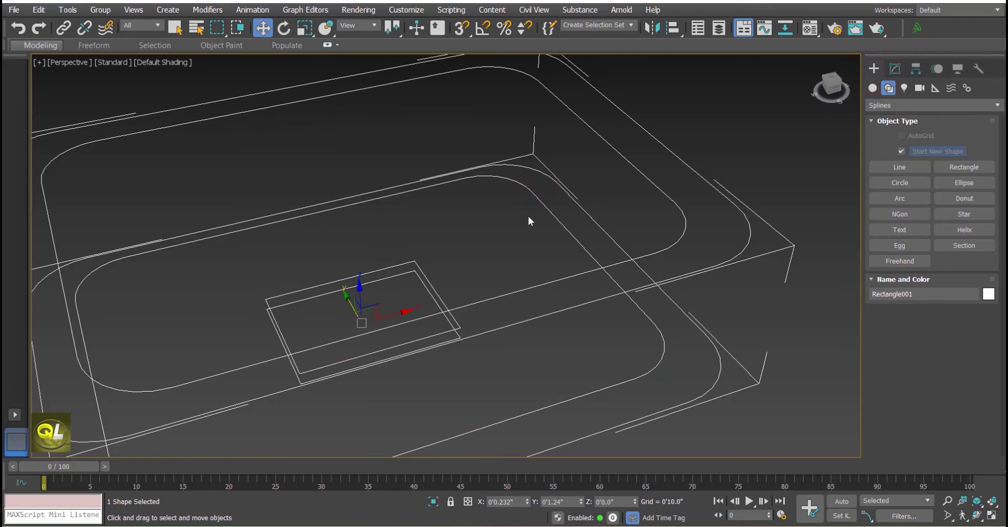
Step: Apply the Cross Section modifier to the combined spline and clear the selection
{"action": "scroll", "coordinate": [528, 216], "scroll_direction": "down", "scroll_amount": 5}
{"action": "left_click", "coordinate": [670, 282]}
{"action": "left_click_drag", "start_coordinate": [590, 340], "coordinate": [434, 215]}
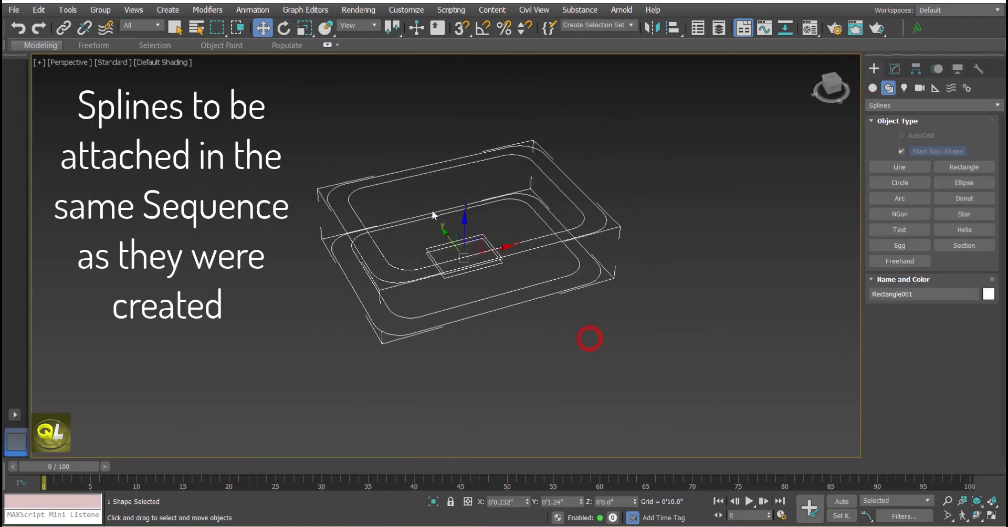
{"action": "mouse_move", "coordinate": [469, 233]}
{"action": "middle_mouse_down"}
{"action": "mouse_move", "coordinate": [462, 192]}
{"action": "mouse_move", "coordinate": [459, 227]}
{"action": "middle_mouse_up"}
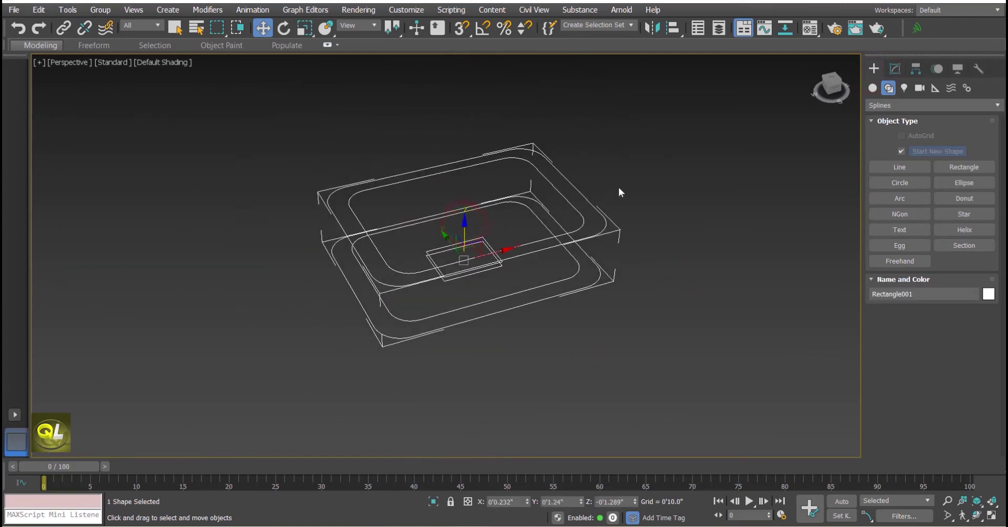
{"action": "middle_click_drag", "start_coordinate": [618, 191], "coordinate": [624, 207]}
{"action": "left_click", "coordinate": [205, 10]}
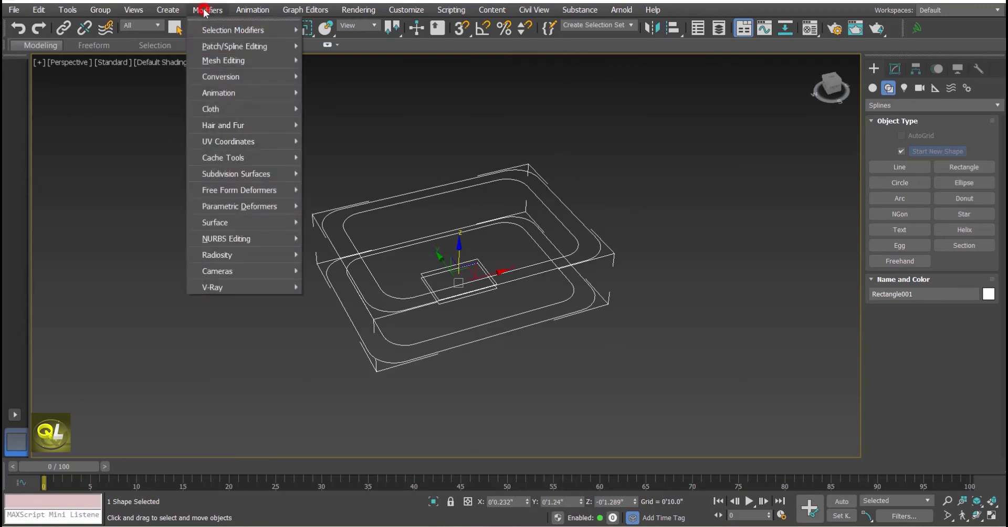
{"action": "mouse_move", "coordinate": [203, 49]}
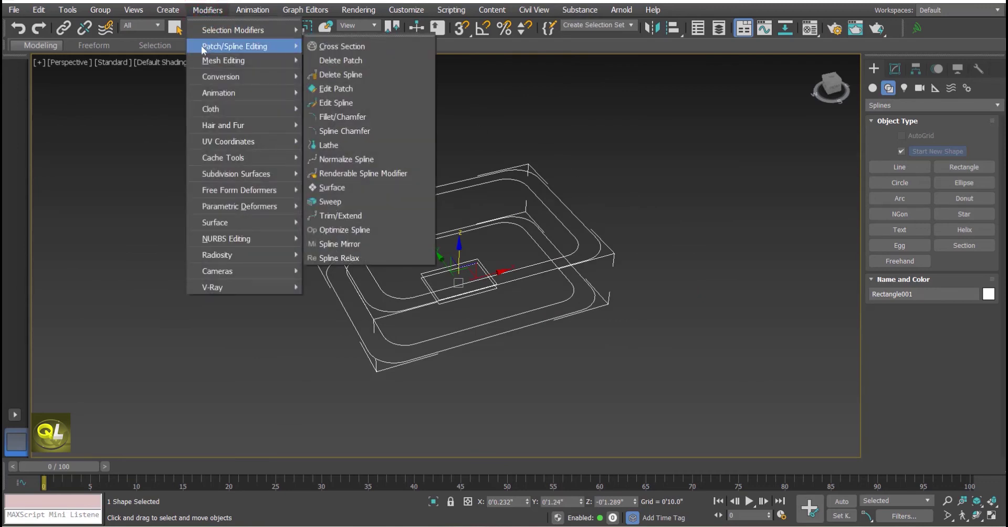
{"action": "left_click", "coordinate": [344, 46]}
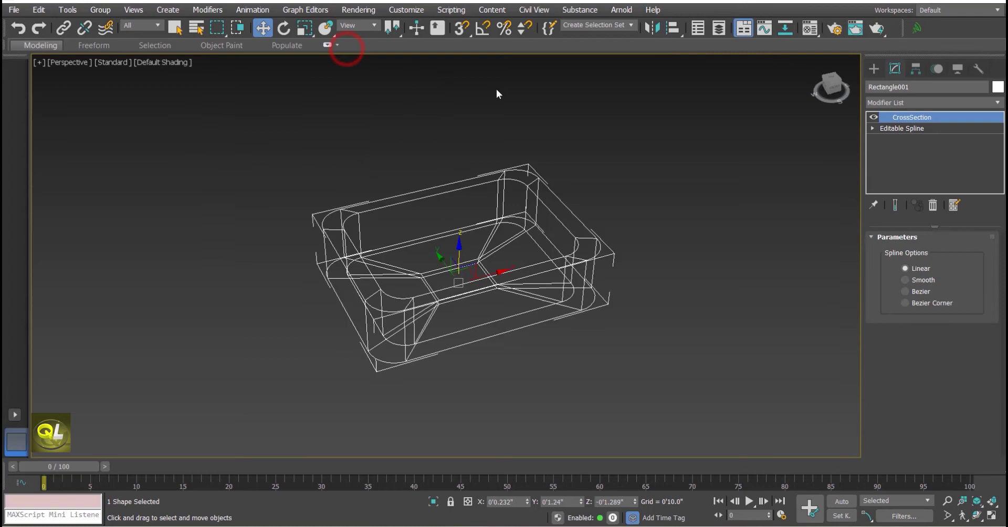
{"action": "middle_click_drag", "start_coordinate": [668, 304], "coordinate": [576, 259], "text": "alt"}
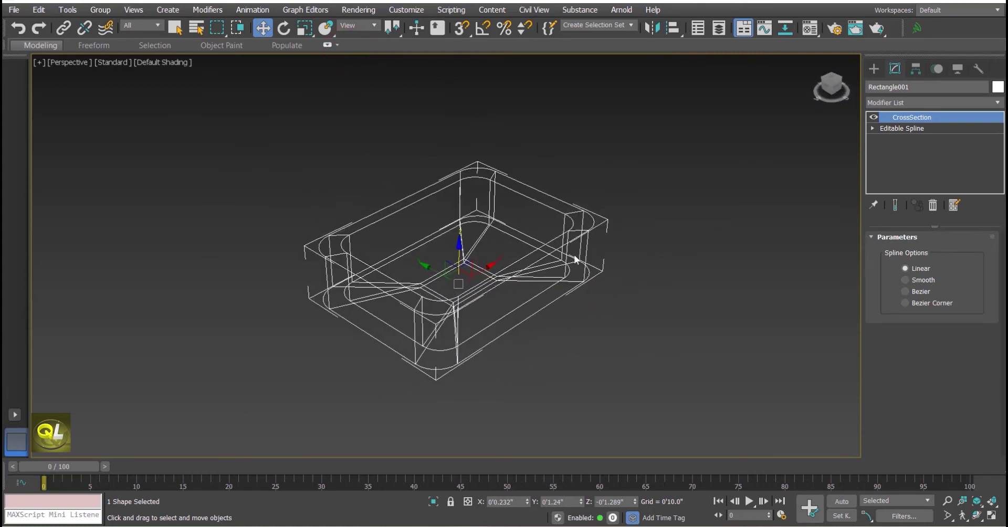
{"action": "left_click", "coordinate": [641, 231]}
Step: Apply the Surface modifier to the spline cage above Cross Section and enable Flip Normals
{"action": "middle_click_drag", "start_coordinate": [567, 331], "coordinate": [405, 315], "text": "alt"}
{"action": "middle_click_drag", "start_coordinate": [549, 273], "coordinate": [560, 299], "text": "alt"}
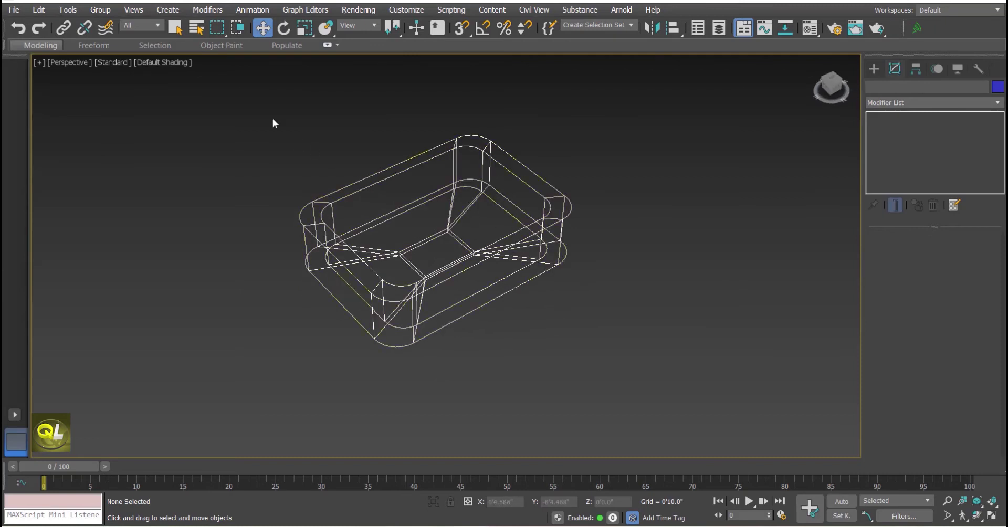
{"action": "left_click", "coordinate": [443, 152]}
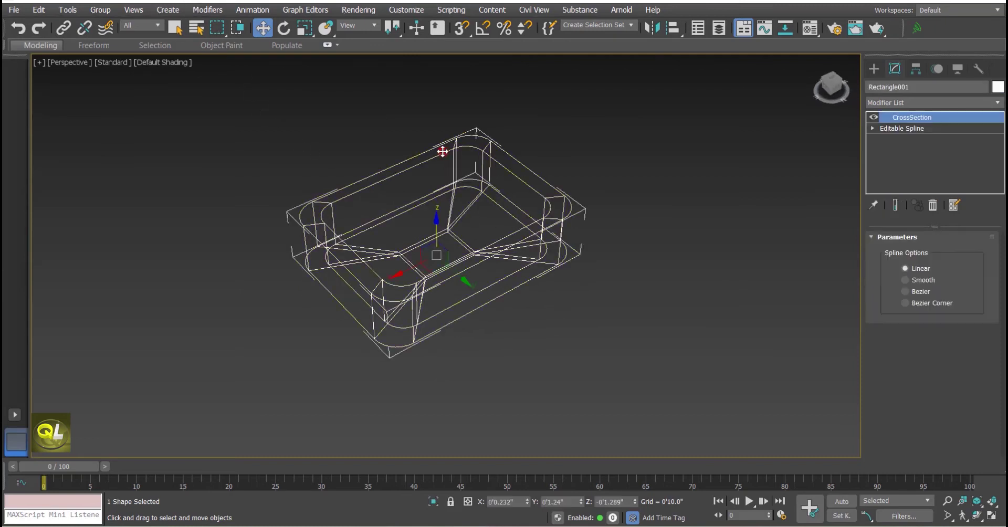
{"action": "left_click", "coordinate": [211, 12]}
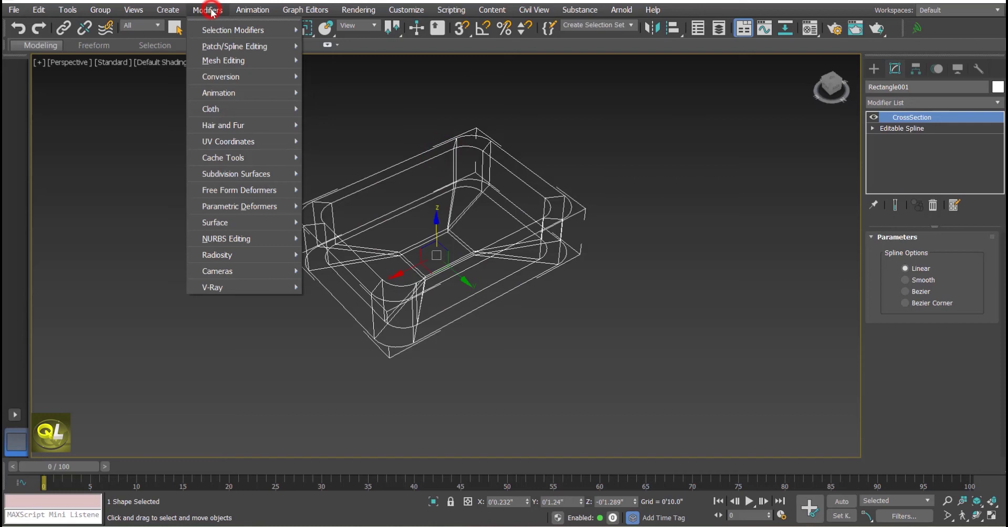
{"action": "mouse_move", "coordinate": [204, 48]}
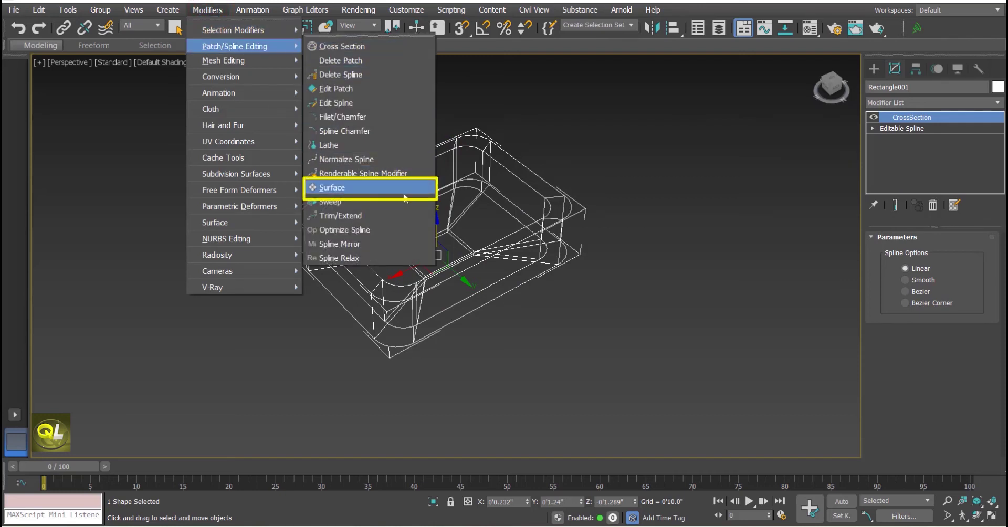
{"action": "left_click", "coordinate": [375, 190]}
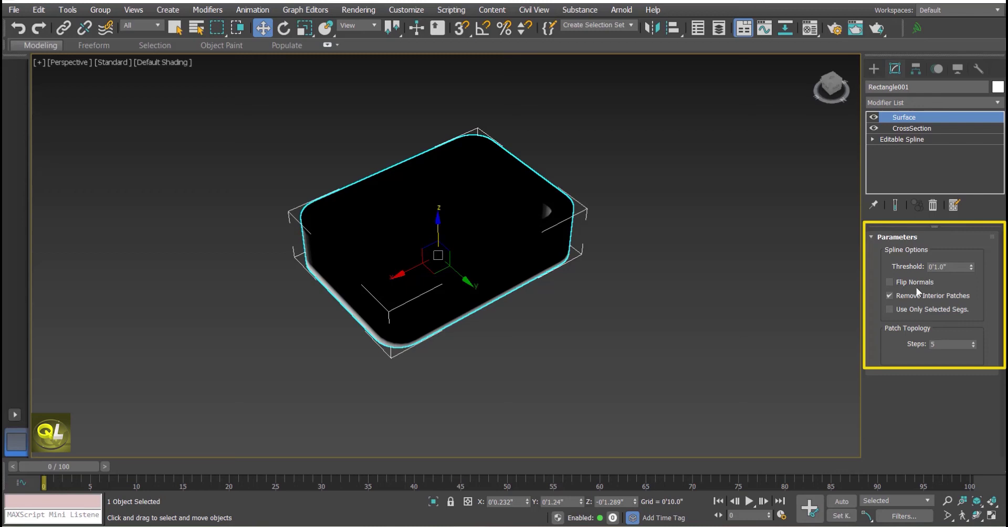
{"action": "left_click", "coordinate": [890, 282]}
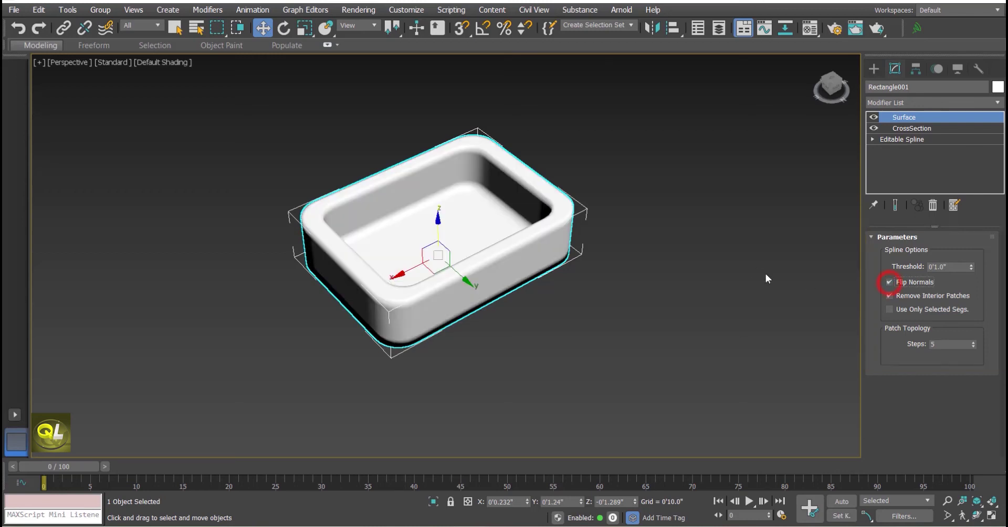
Step: At Spline level of the Editable Spline, scale the upper and lower outer splines uniformly to about 126% and return to the surfaced result
{"action": "middle_click_drag", "start_coordinate": [624, 302], "coordinate": [659, 296], "text": "alt"}
{"action": "scroll", "coordinate": [585, 287], "scroll_direction": "up", "scroll_amount": 3}
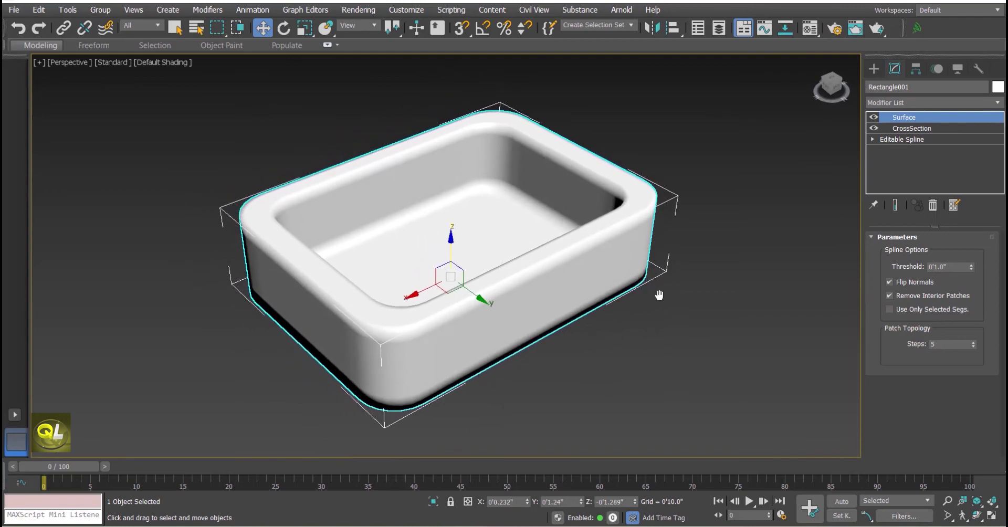
{"action": "mouse_move", "coordinate": [674, 313]}
{"action": "middle_mouse_down", "text": "alt"}
{"action": "mouse_move", "coordinate": [440, 284]}
{"action": "mouse_move", "coordinate": [513, 315]}
{"action": "mouse_move", "coordinate": [669, 314]}
{"action": "middle_mouse_up", "text": "alt"}
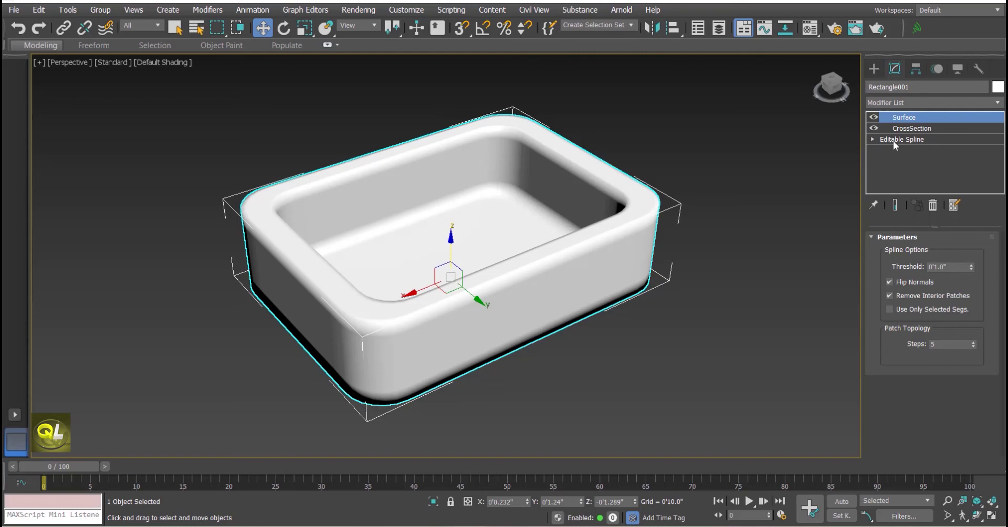
{"action": "left_click", "coordinate": [873, 139]}
{"action": "left_click", "coordinate": [895, 174]}
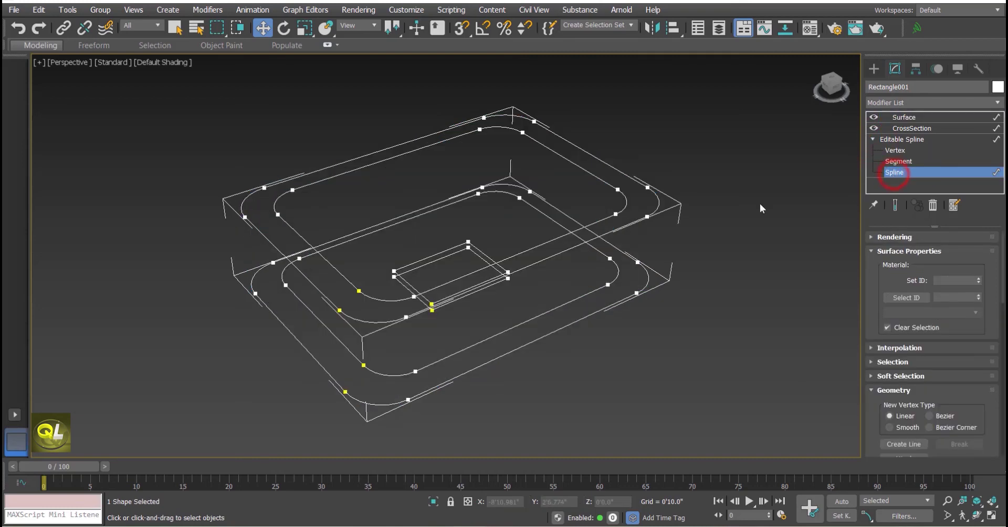
{"action": "left_click", "coordinate": [588, 154]}
{"action": "left_click", "coordinate": [648, 278], "text": "ctrl"}
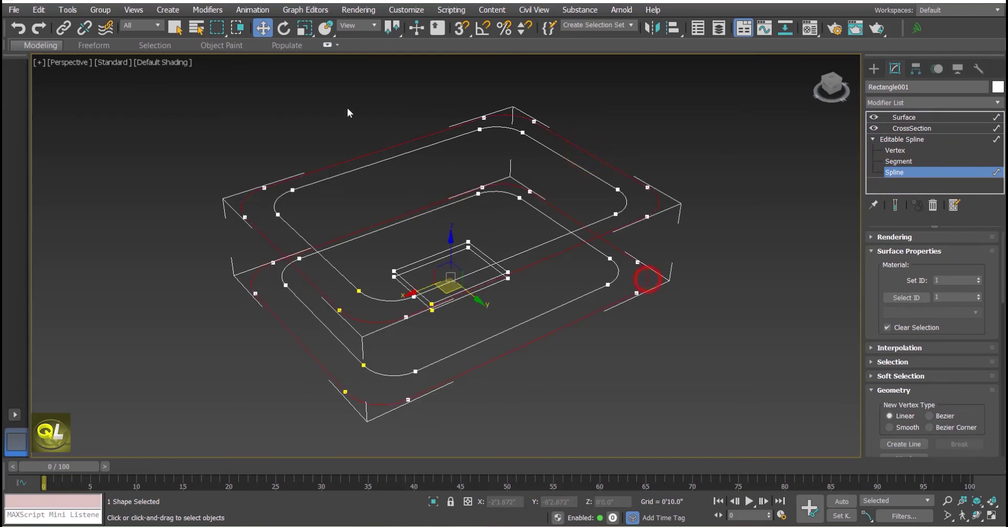
{"action": "left_click", "coordinate": [305, 27]}
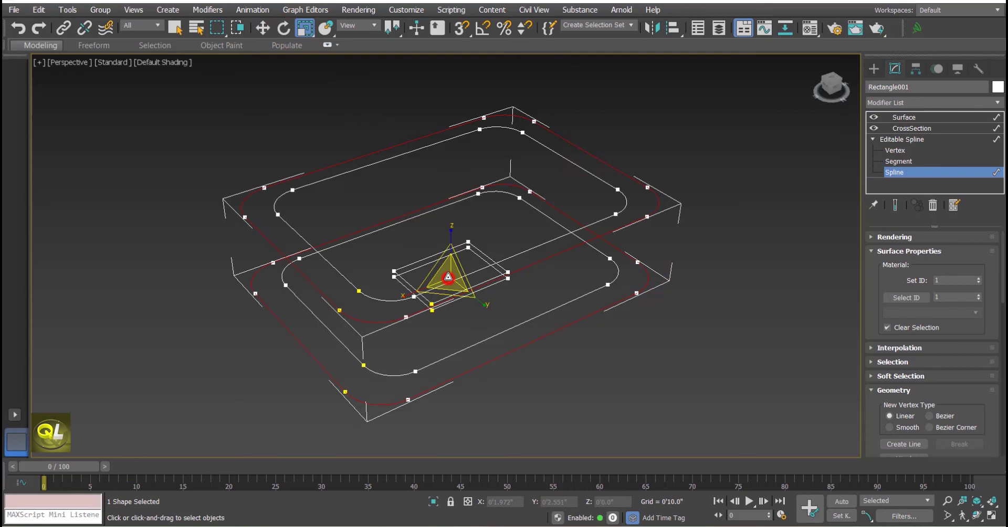
{"action": "left_click_drag", "start_coordinate": [447, 276], "coordinate": [449, 262]}
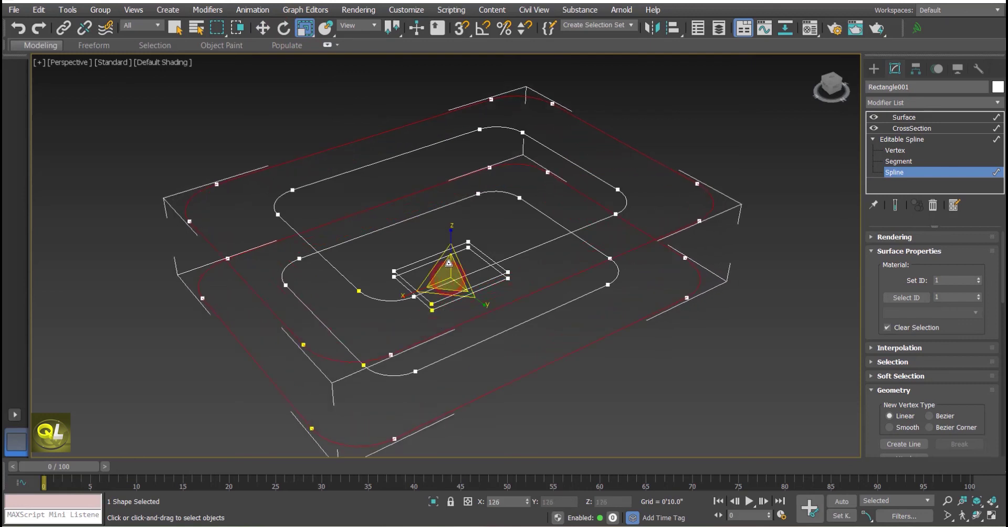
{"action": "left_click", "coordinate": [874, 68]}
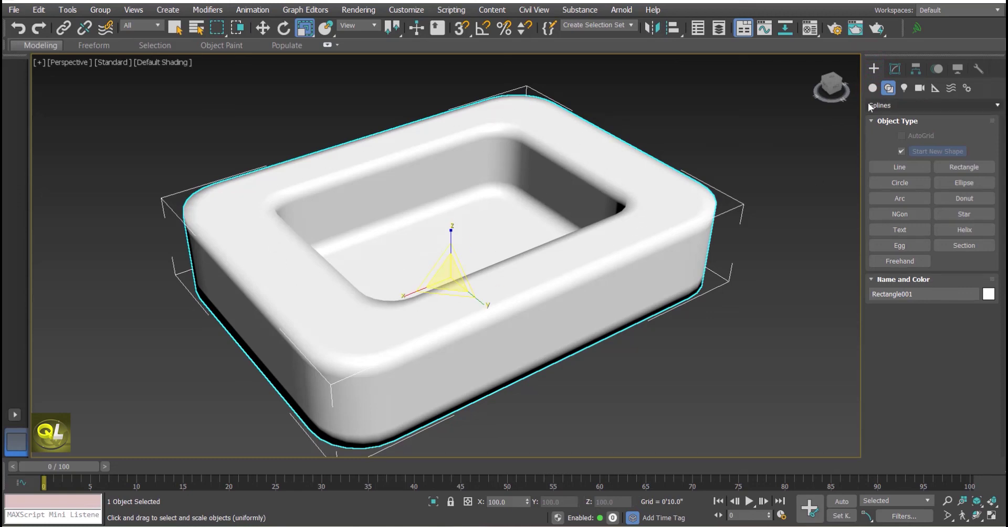
Step: Delete both small centre splines at Spline level of the Editable Spline, opening the tub's floor
{"action": "left_click", "coordinate": [895, 69]}
{"action": "left_click", "coordinate": [895, 172]}
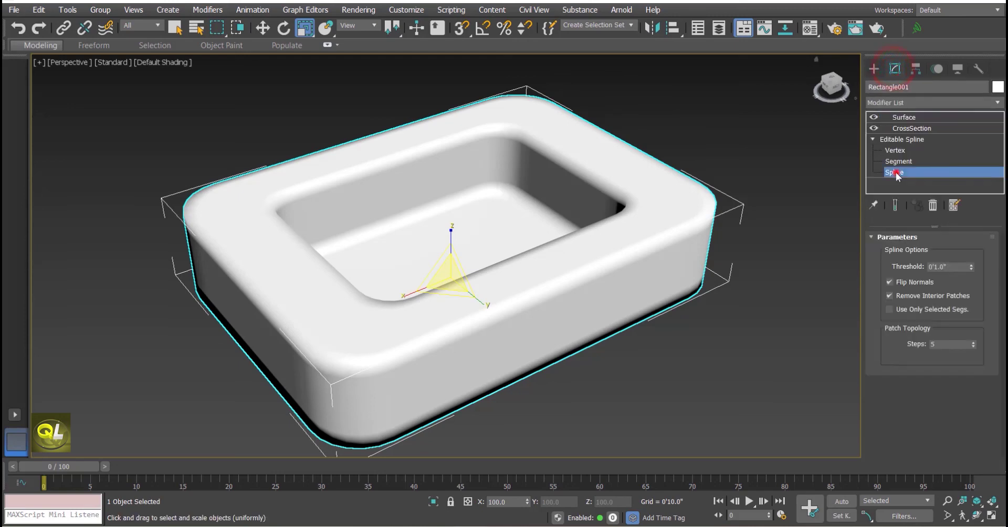
{"action": "left_click", "coordinate": [474, 247]}
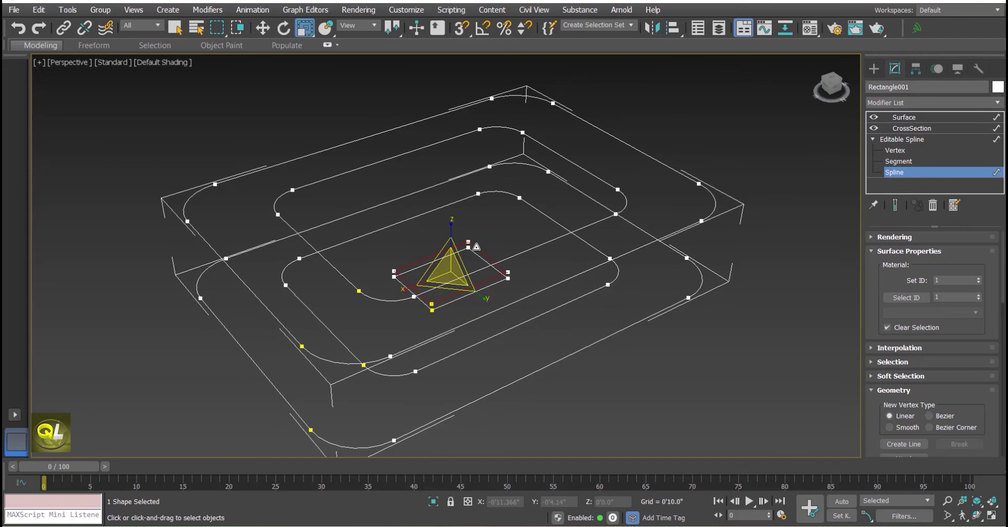
{"action": "left_click", "coordinate": [477, 247]}
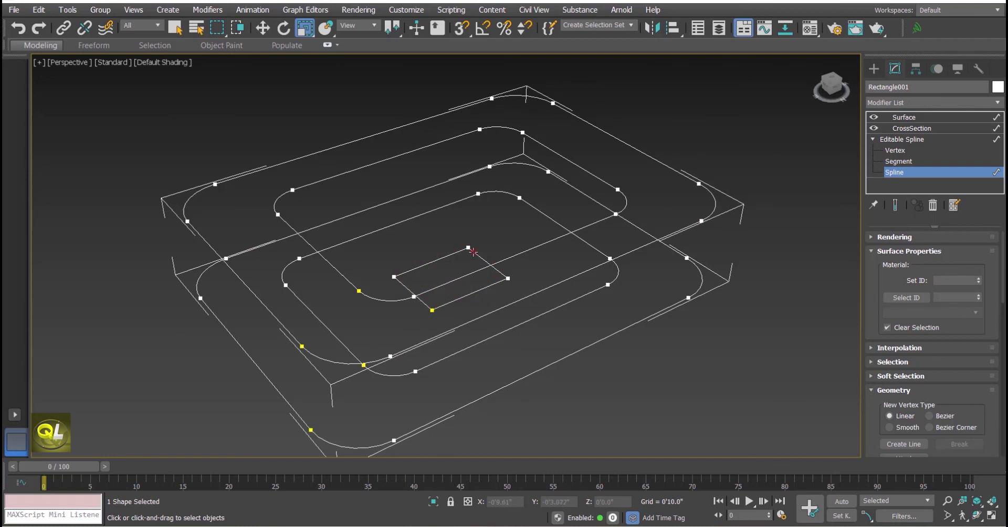
{"action": "left_click", "coordinate": [473, 252]}
{"action": "key", "text": "Delete"}
{"action": "left_click", "coordinate": [874, 69]}
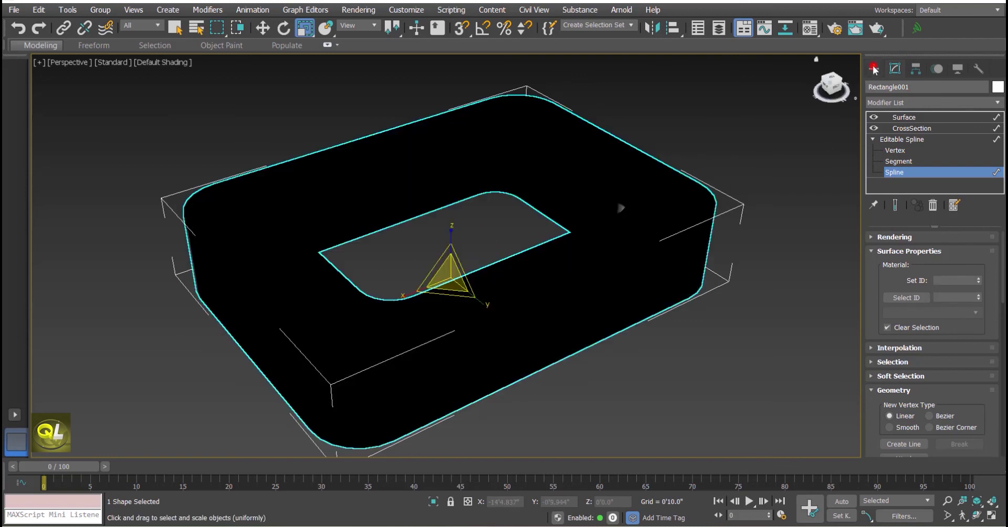
{"action": "left_click", "coordinate": [788, 205]}
{"action": "left_click", "coordinate": [679, 215]}
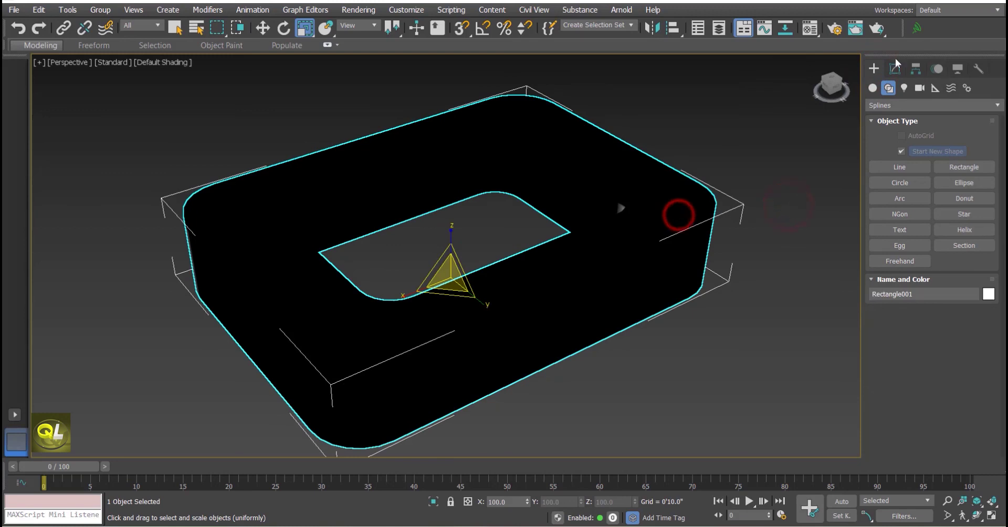
Step: Turn off Flip Normals in the Surface modifier and deselect the model
{"action": "left_click", "coordinate": [895, 68]}
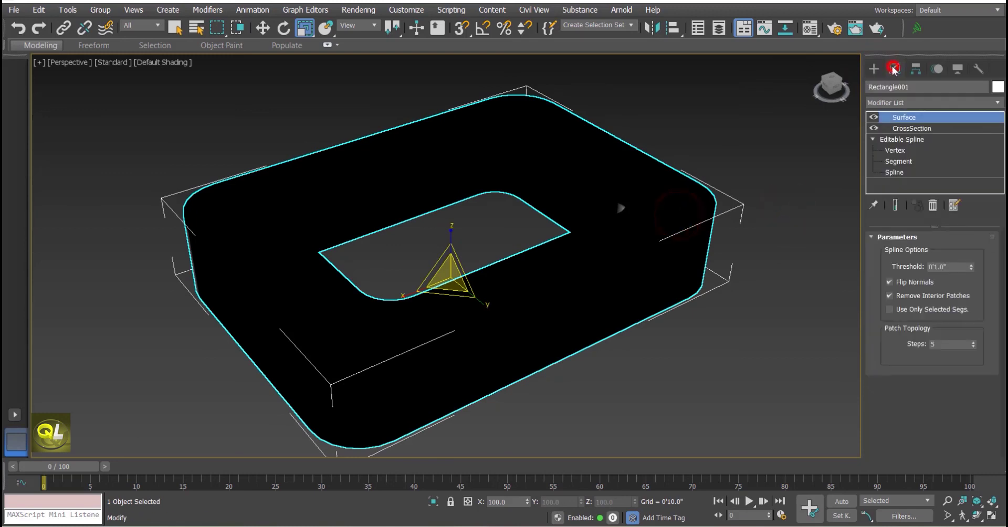
{"action": "left_click", "coordinate": [906, 282]}
{"action": "left_click", "coordinate": [725, 358]}
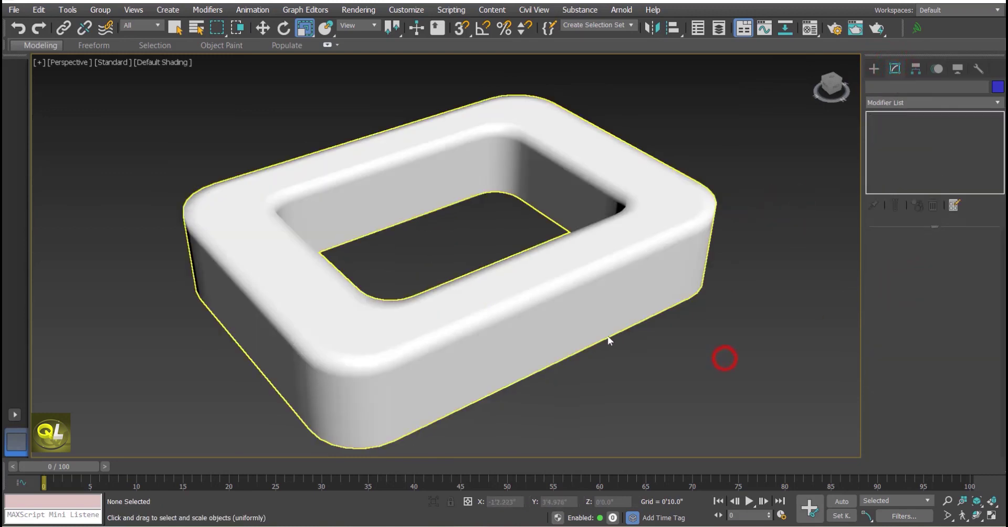
{"action": "middle_click_drag", "start_coordinate": [569, 320], "coordinate": [603, 331], "text": "alt"}
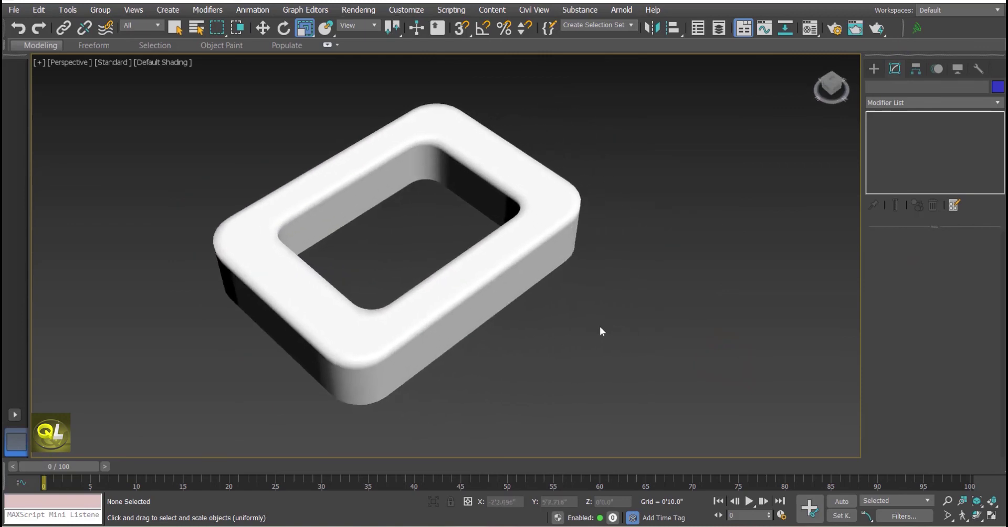